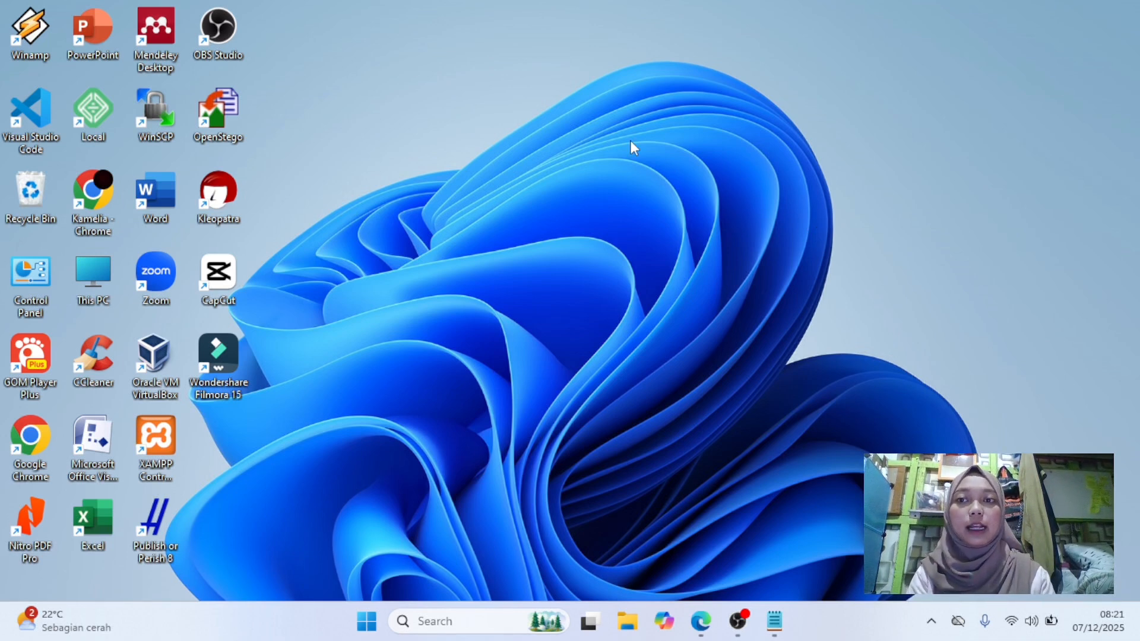
Start a new key pair in Kleopatra and enter the key owner's full name.
double_click(220, 195)
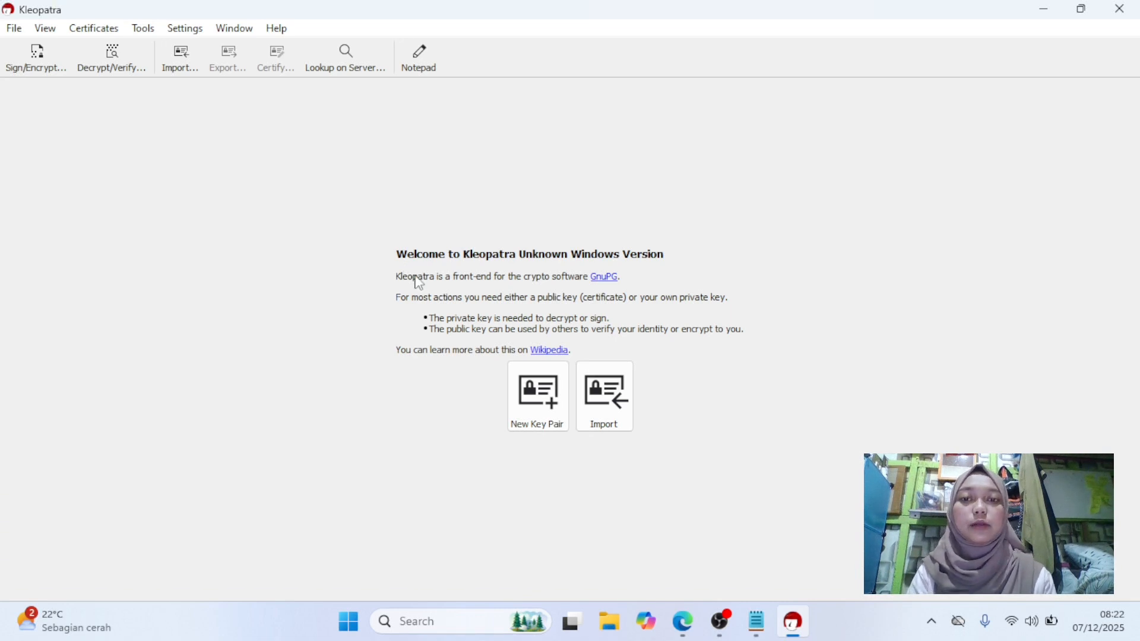
click(529, 409)
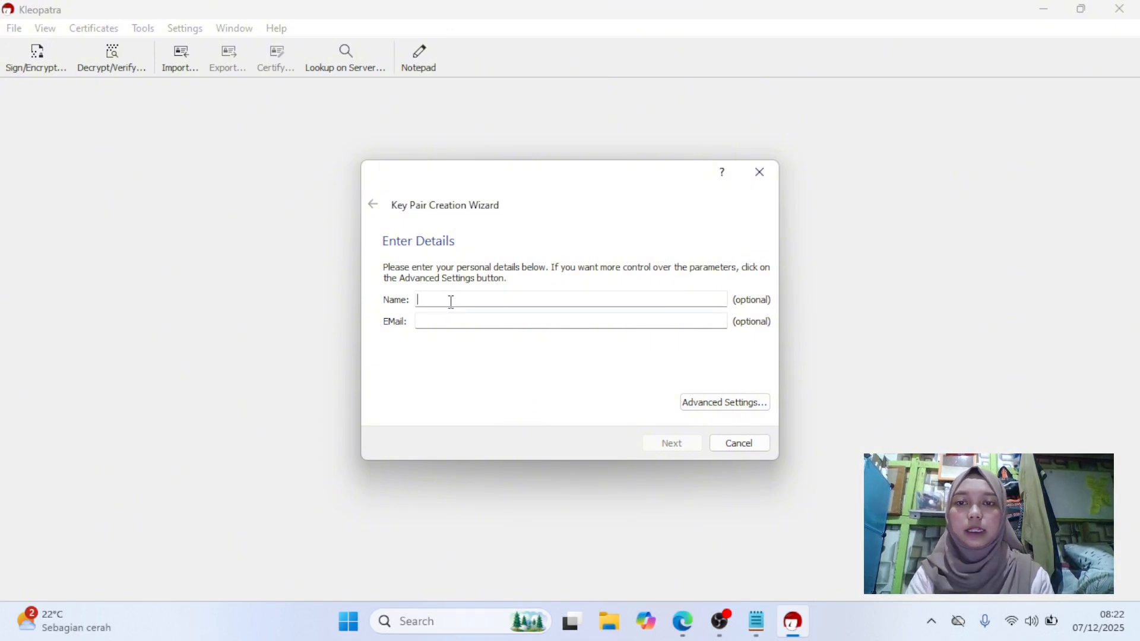
text(kamrli)
key(BackSpace)
key(BackSpace)
key(BackSpace)
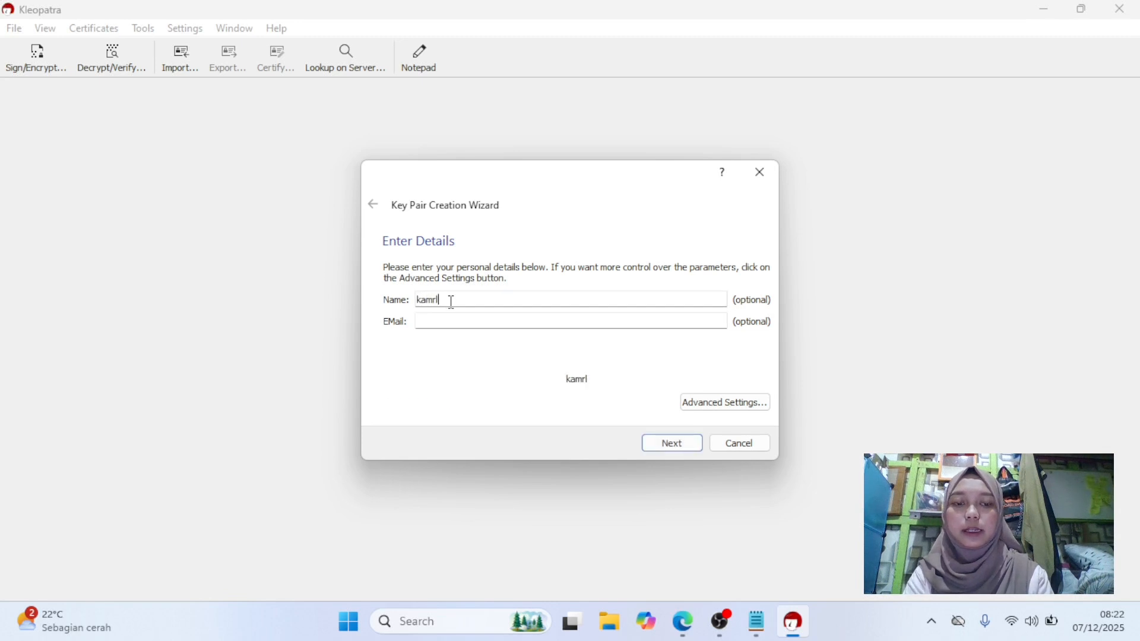
text(elia amanda)
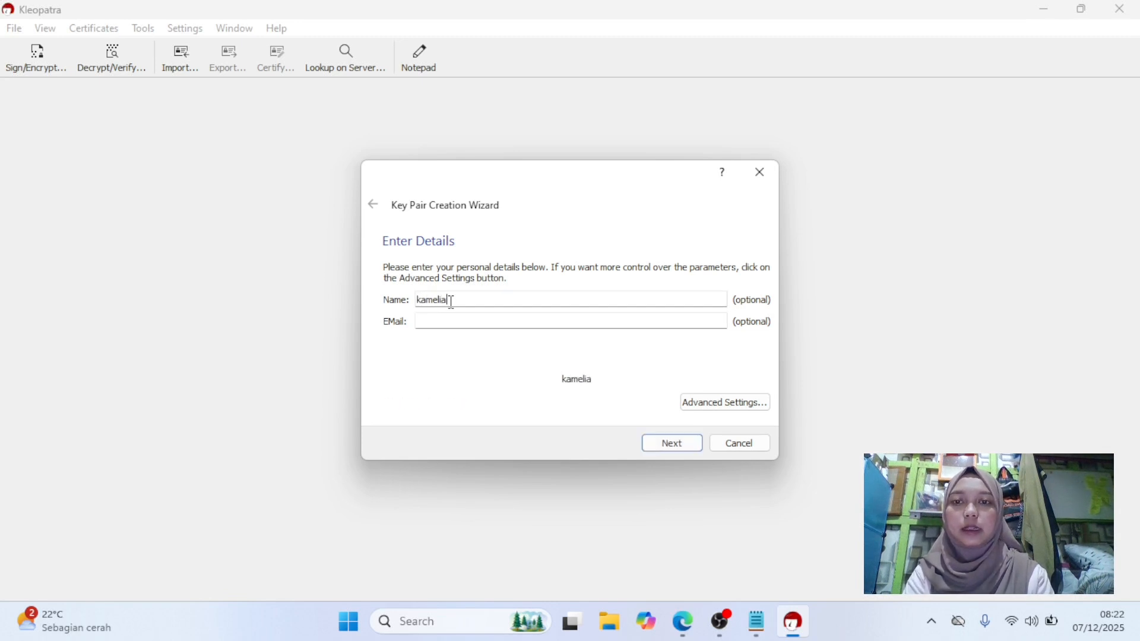
Fill in the key owner's e-mail address.
click(467, 319)
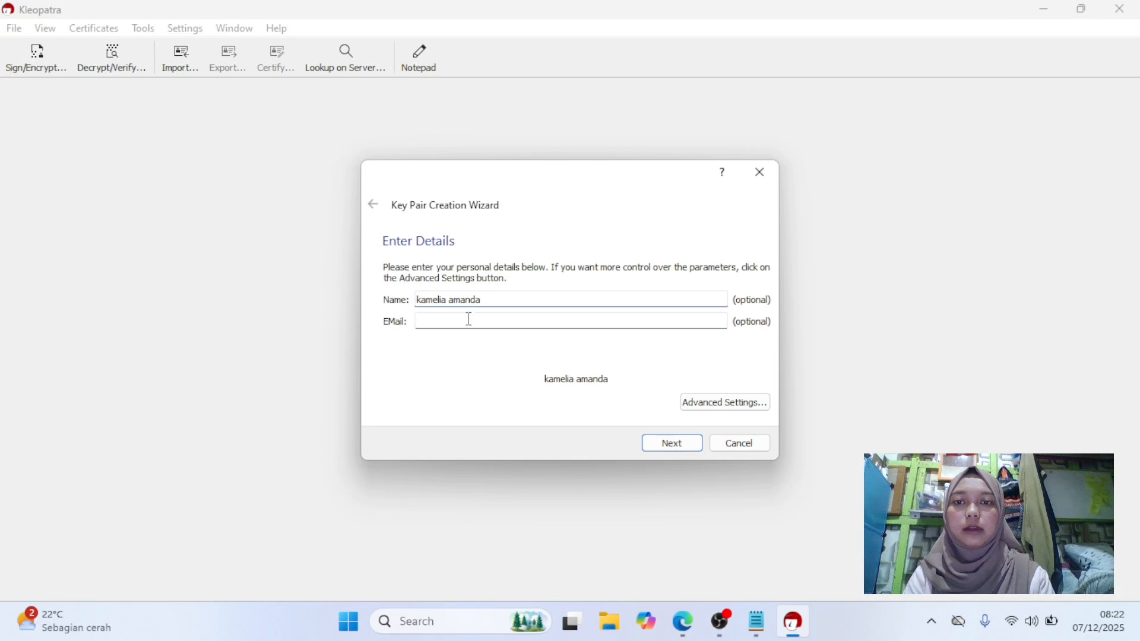
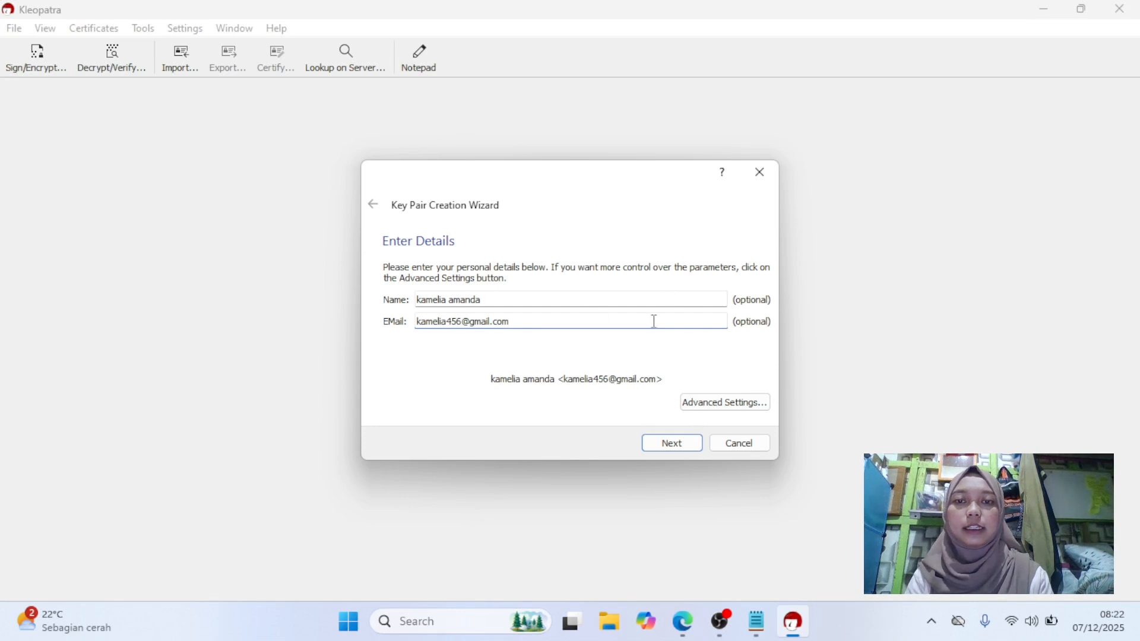
Check the advanced key settings, keep the default RSA parameters, and create the key pair.
click(725, 403)
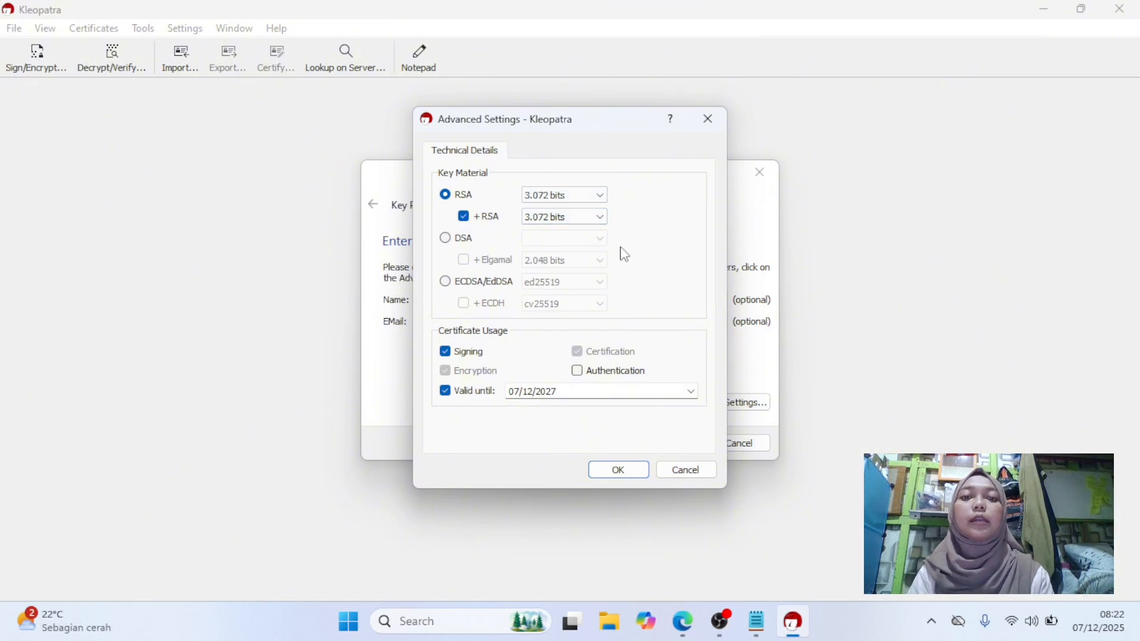
click(711, 125)
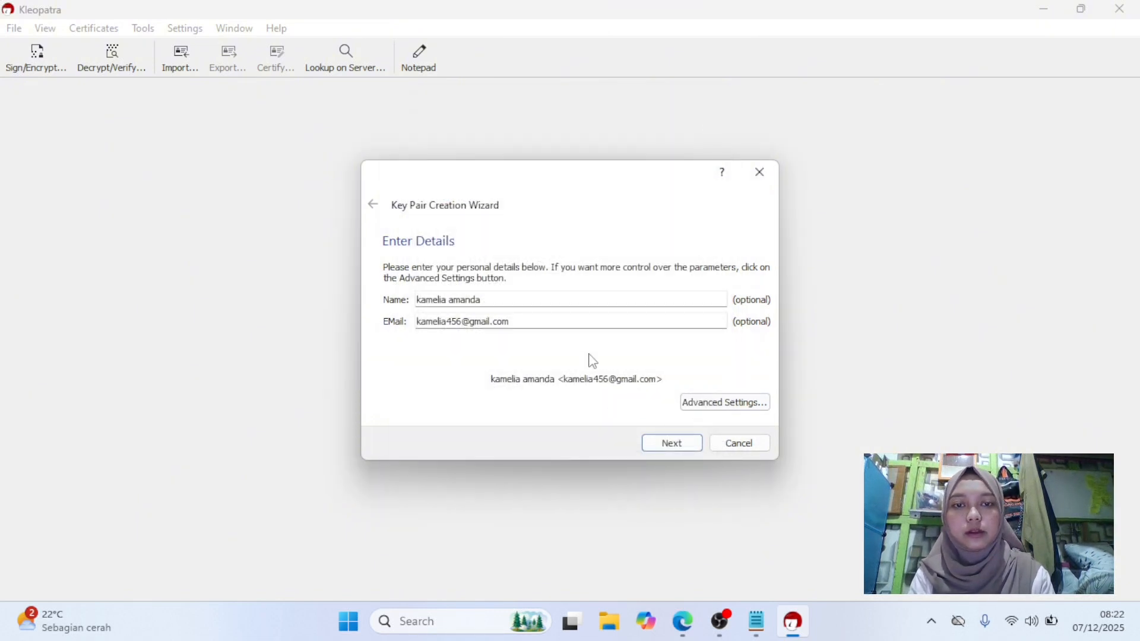
click(673, 444)
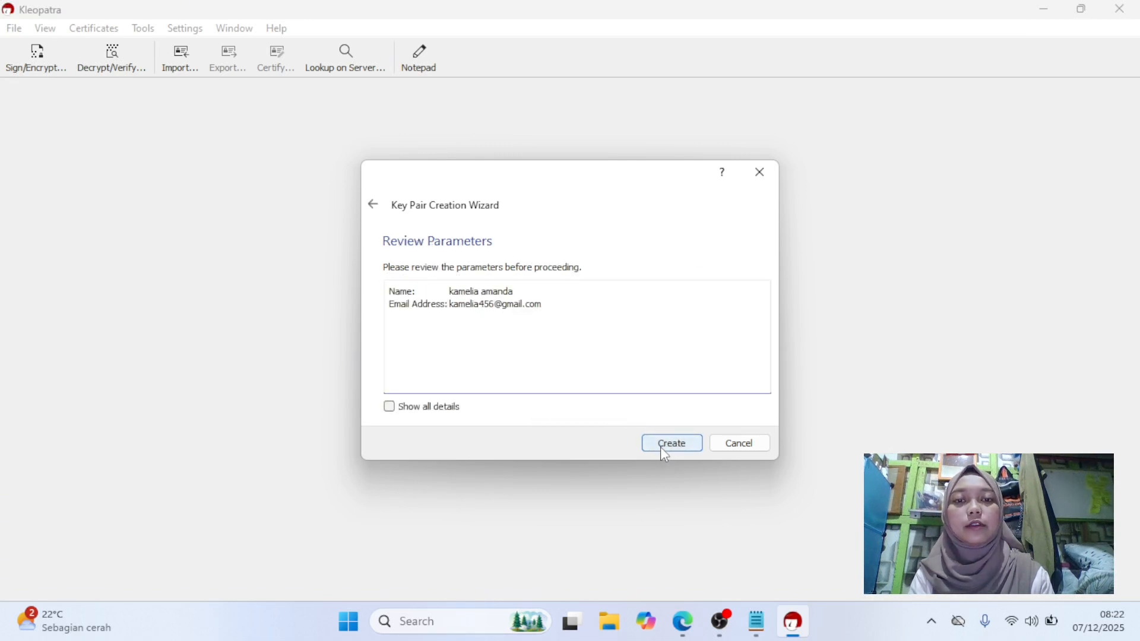
click(660, 446)
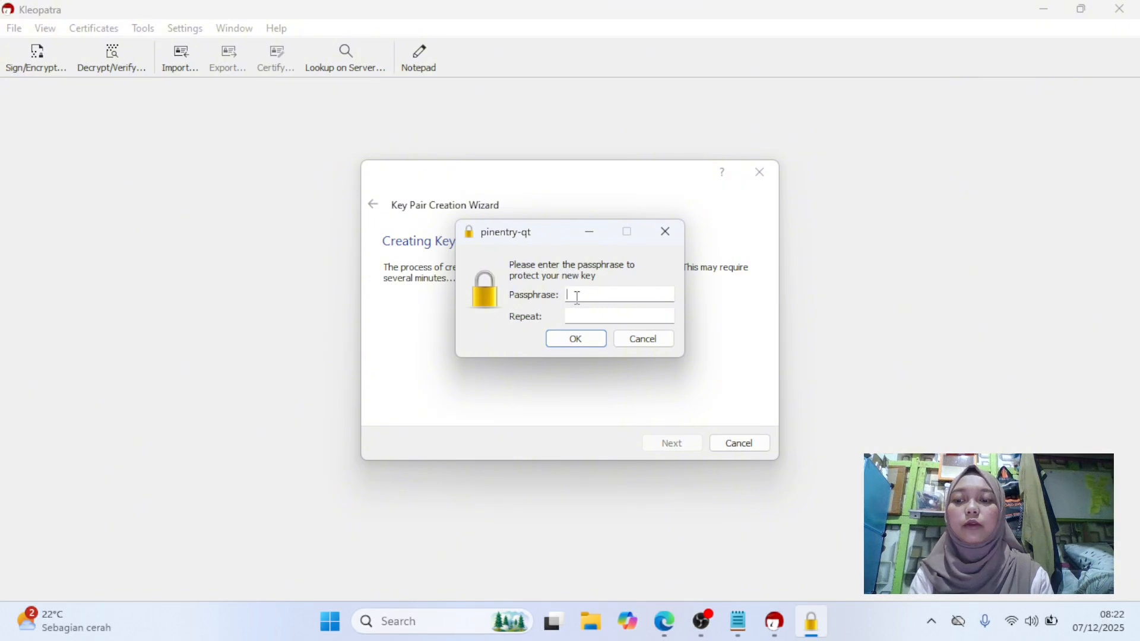
Enter and repeat the passphrase for the new key, choosing to keep it anyway.
text(••)
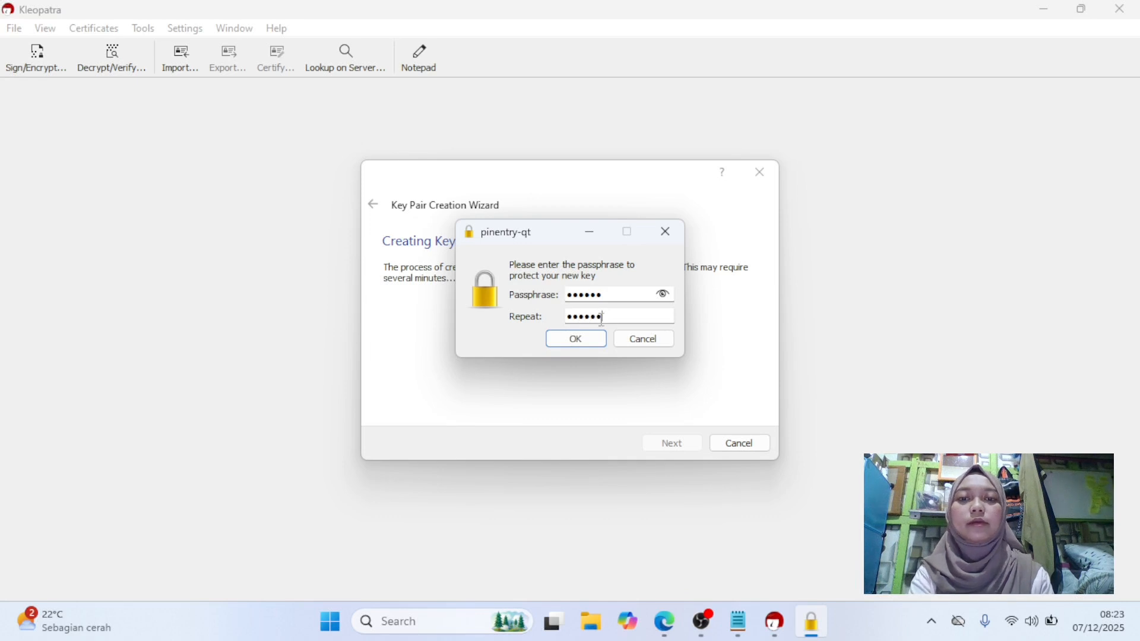
click(577, 339)
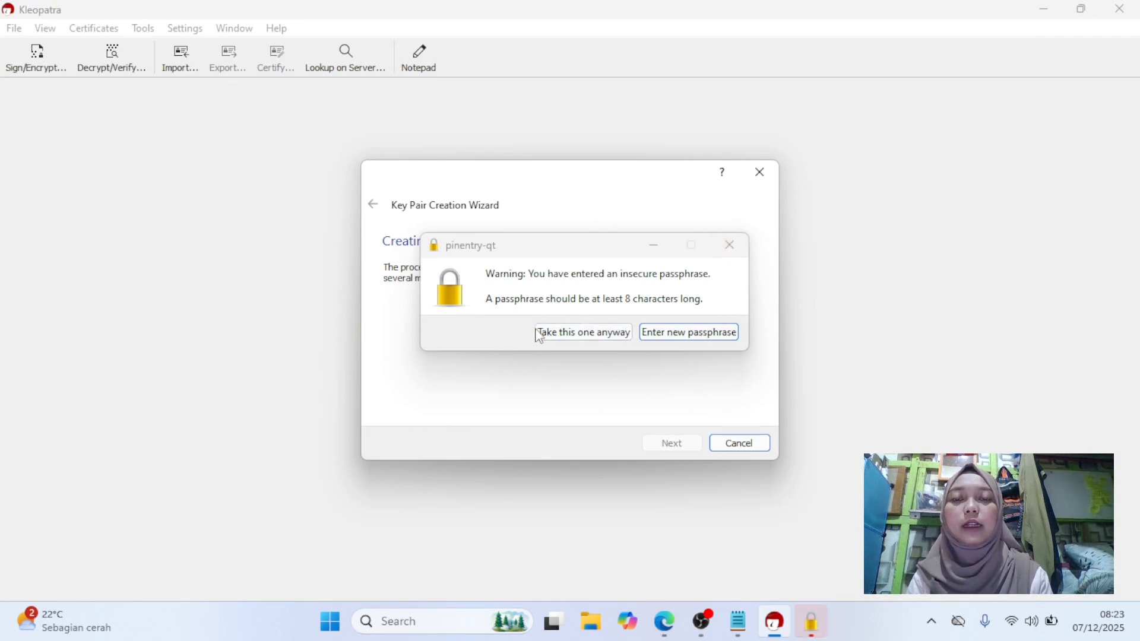
click(592, 339)
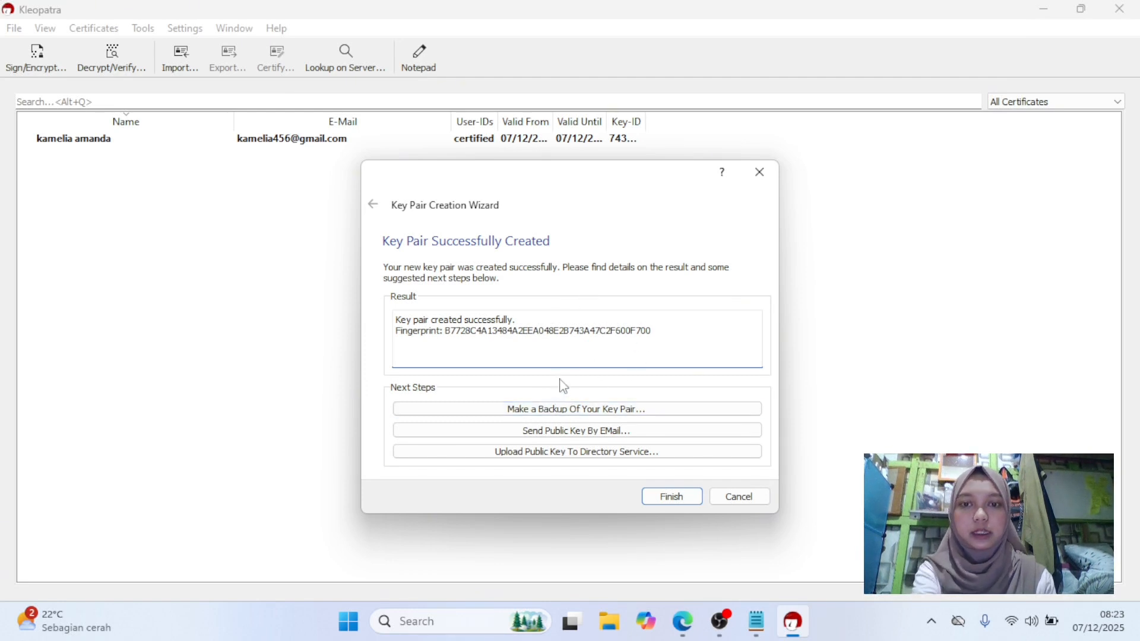
Back up the key pair as privatekey_punyamelly in the kleopatra folder.
click(502, 415)
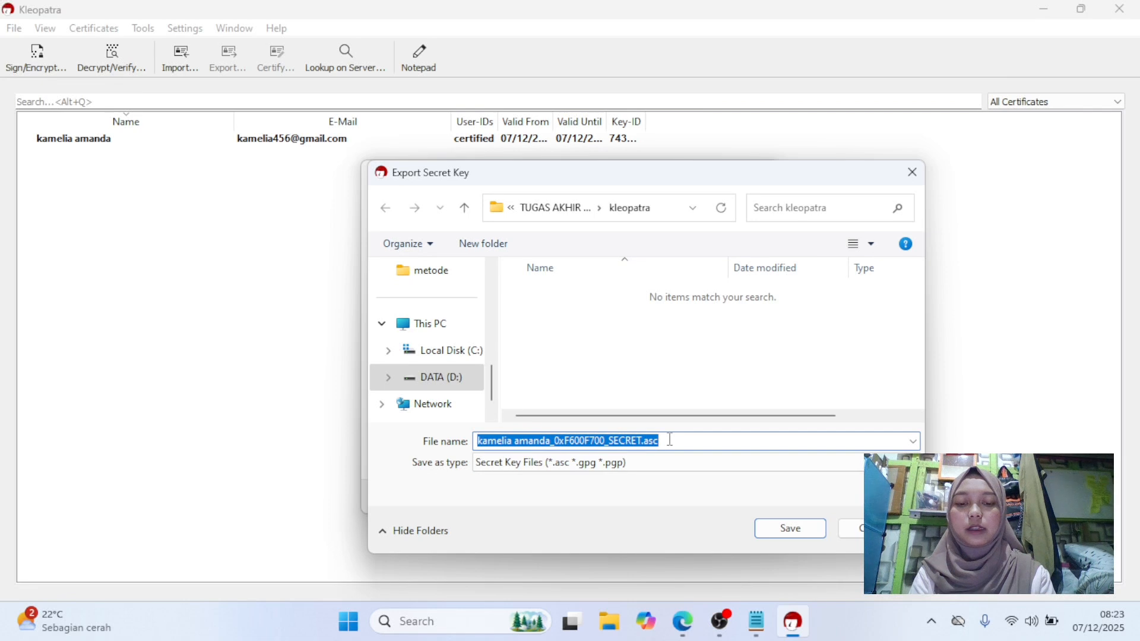
text(privateke)
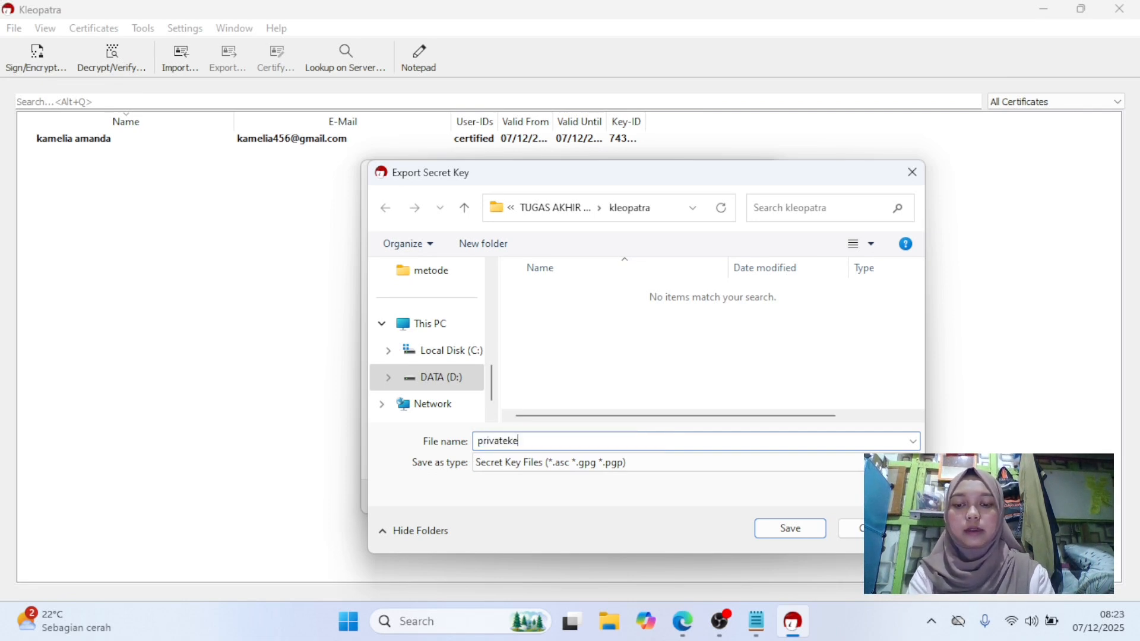
text(y_pu)
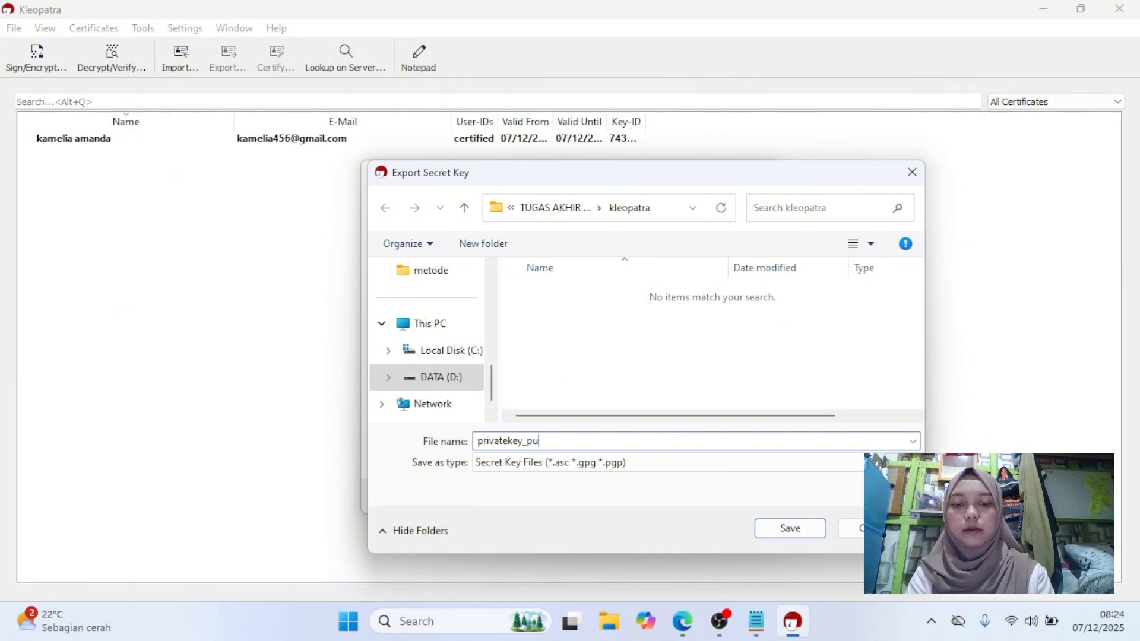
text(nyamelly)
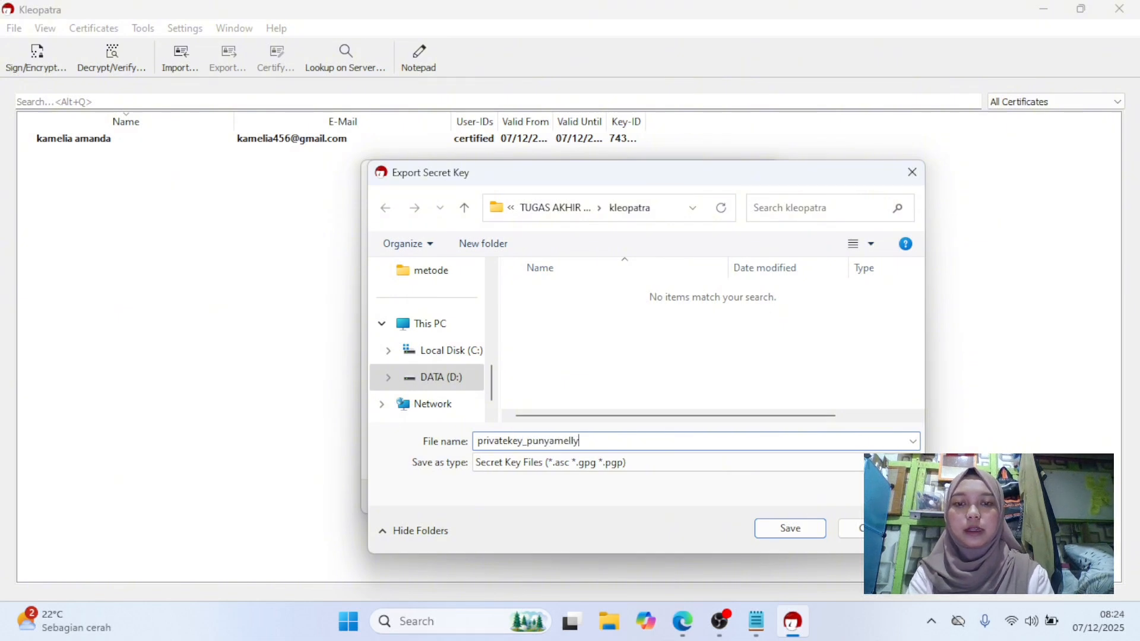
click(792, 530)
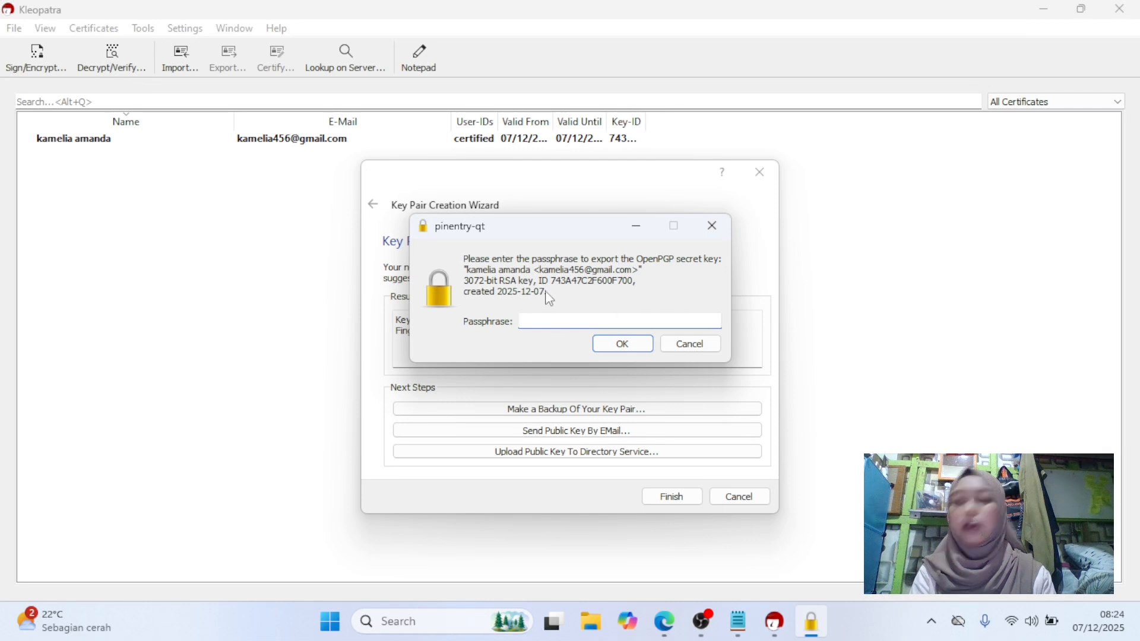
Enter the key passphrase to authorize the secret key export, acknowledge it, and finish the wizard.
click(564, 321)
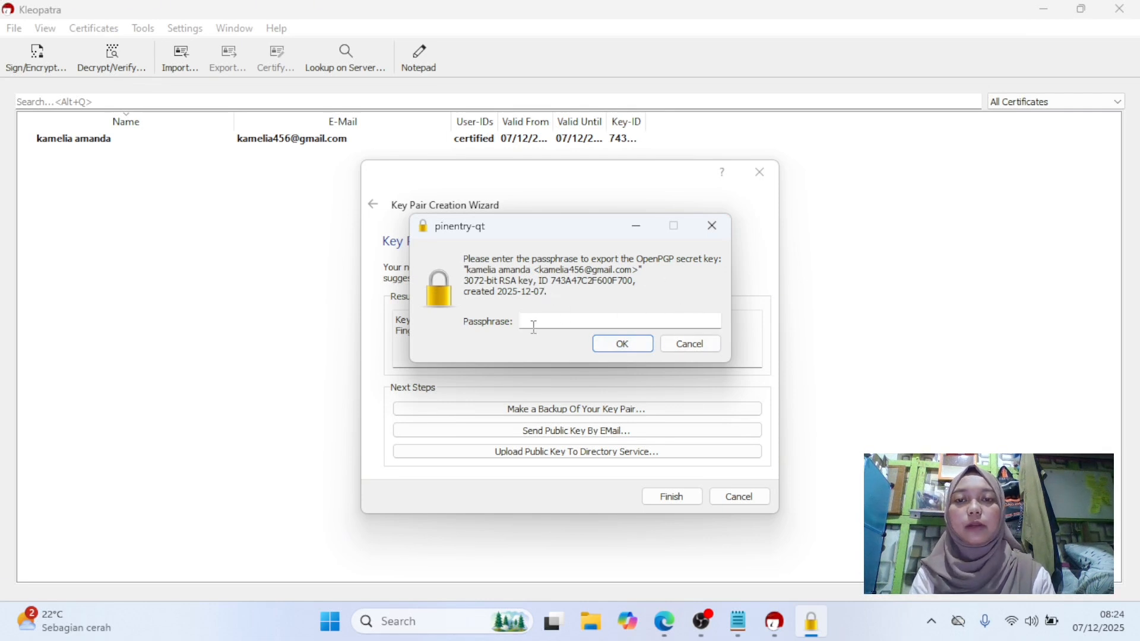
text(••••••)
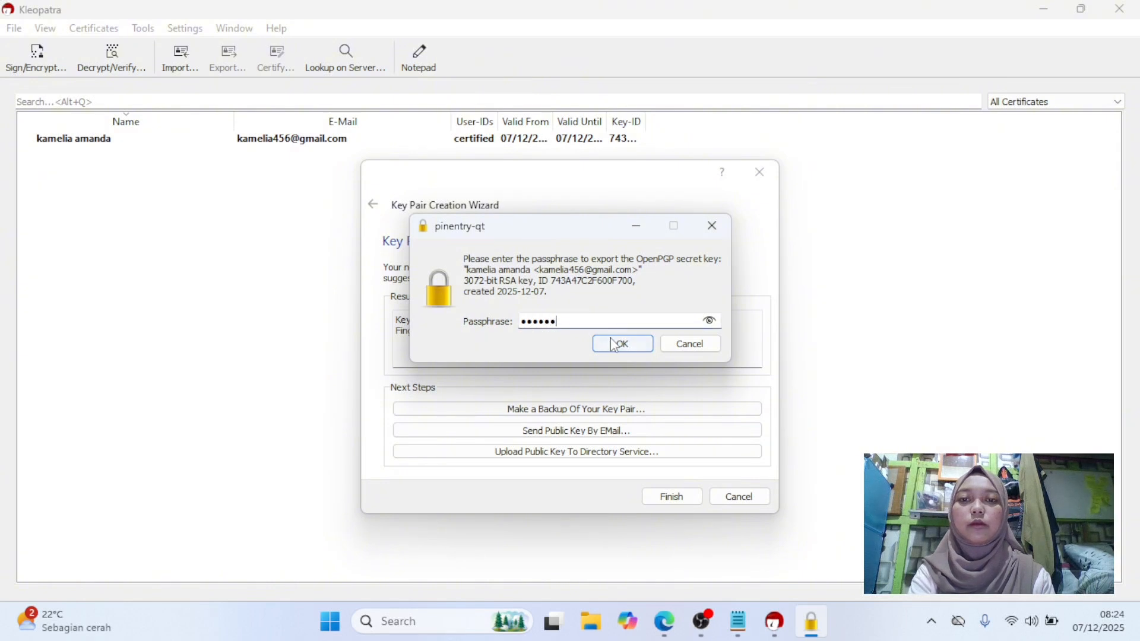
click(616, 344)
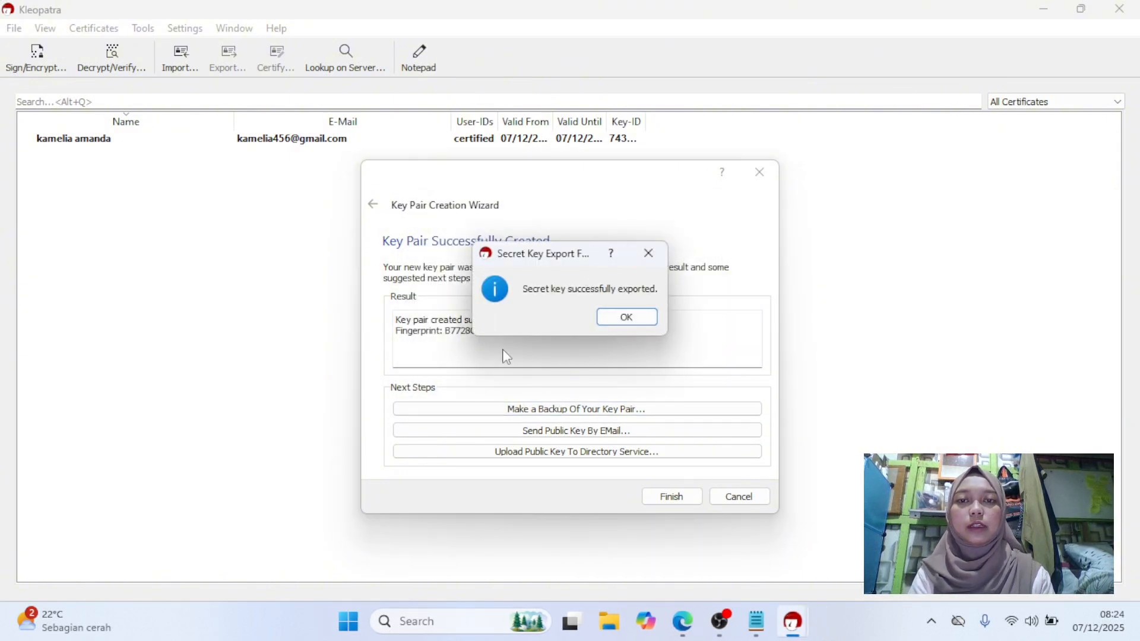
click(628, 321)
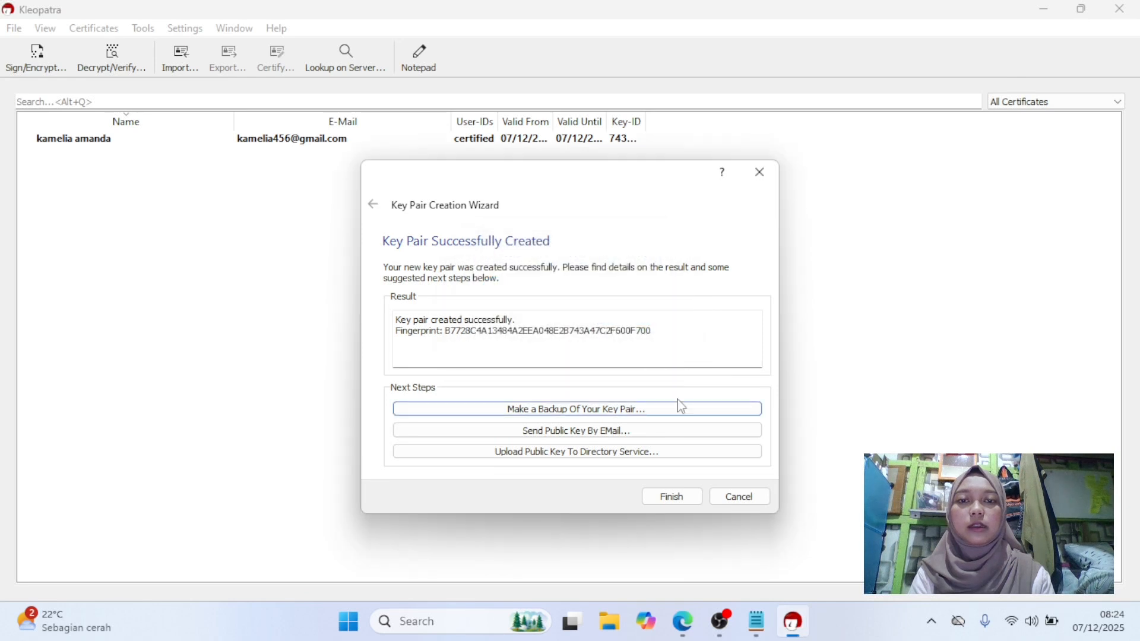
click(670, 499)
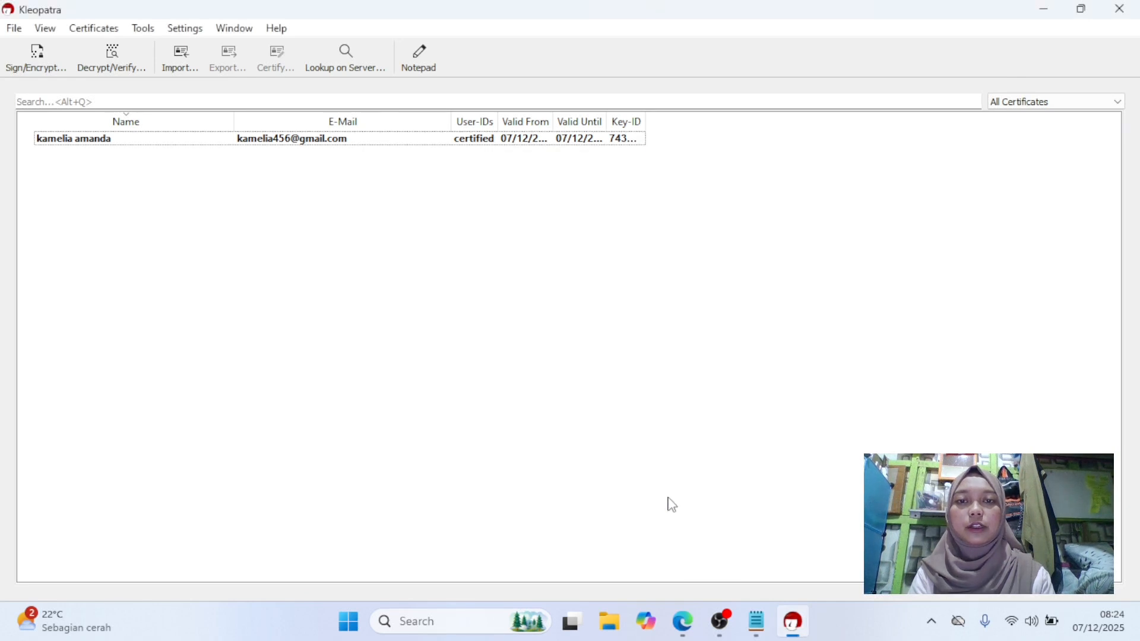
Check the kleopatra folder in File Explorer for the exported key file, then return to Kleopatra.
click(613, 627)
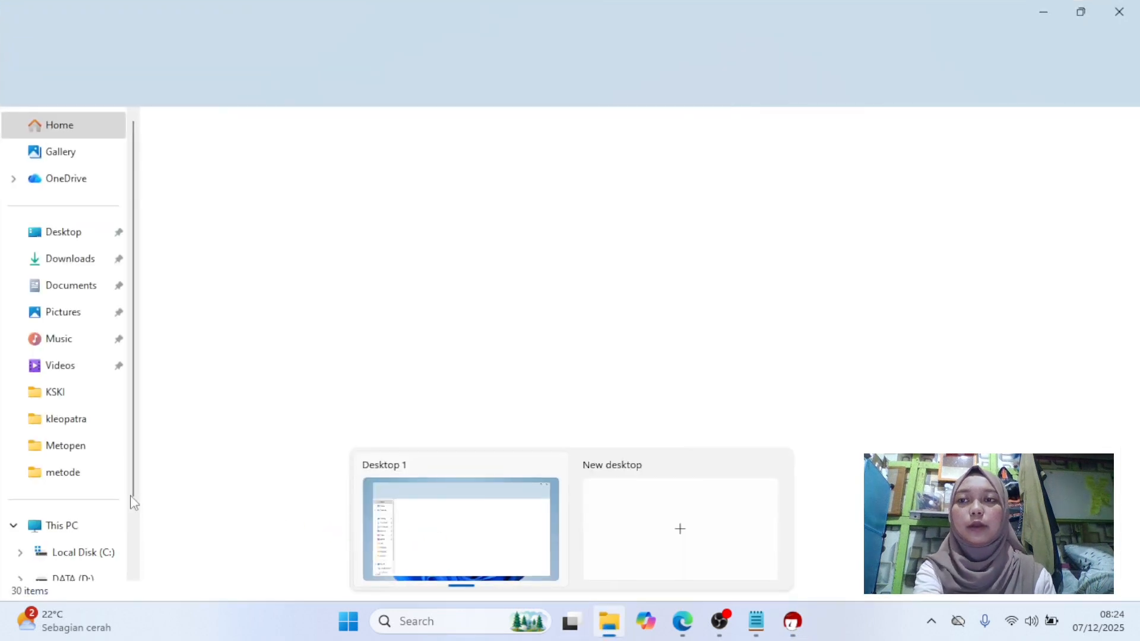
click(74, 416)
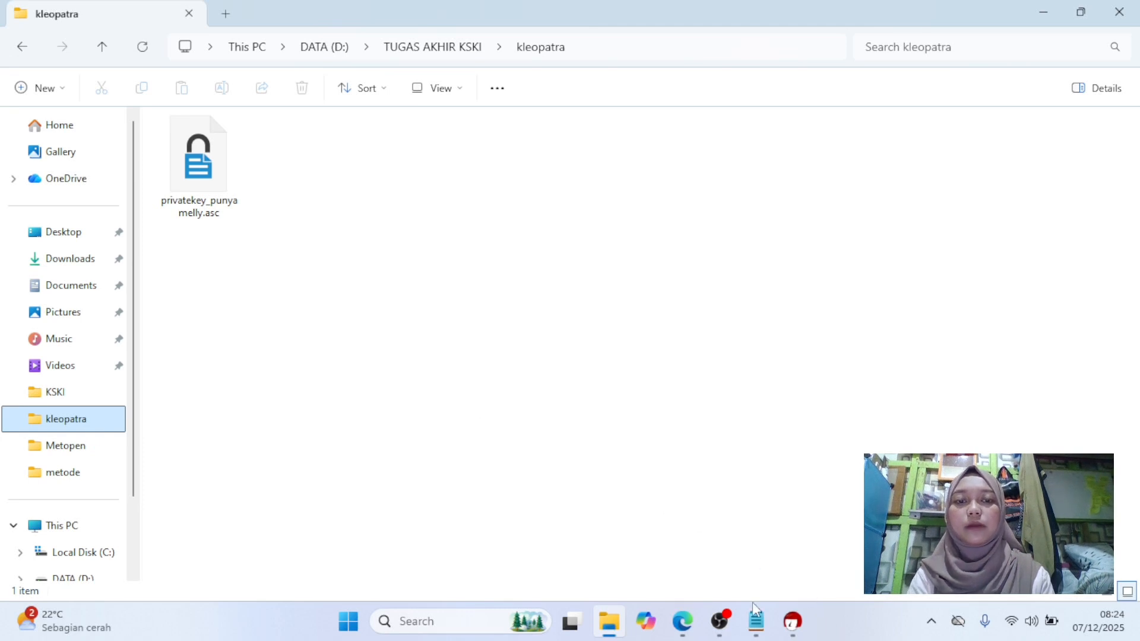
click(793, 628)
Select the key certificate and clear the CRL cache.
click(163, 144)
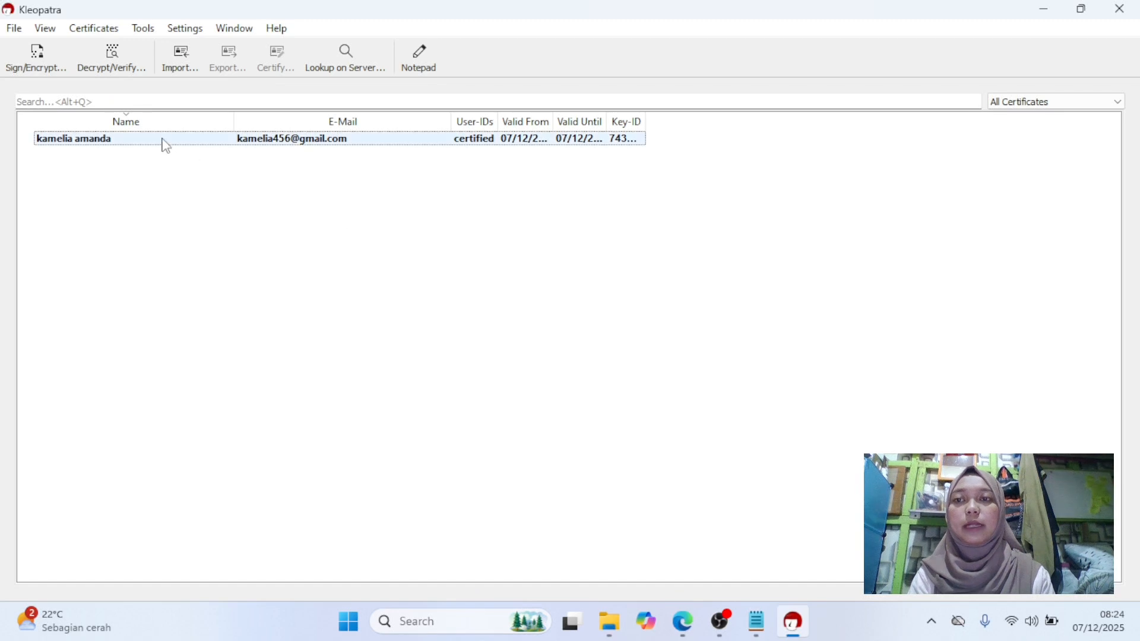
click(132, 142)
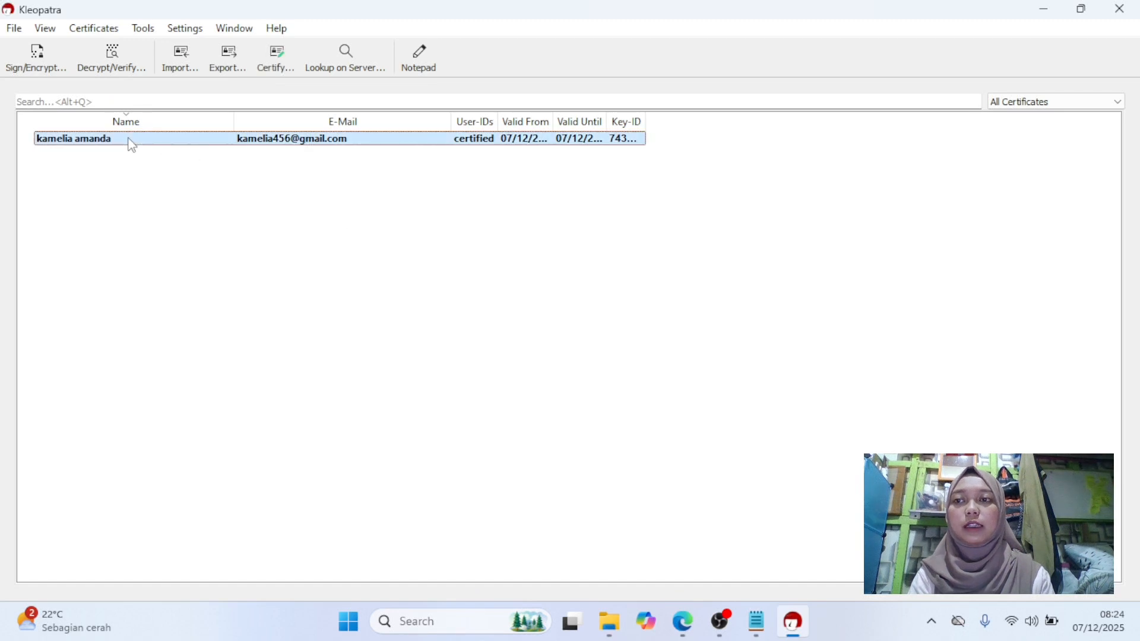
click(143, 30)
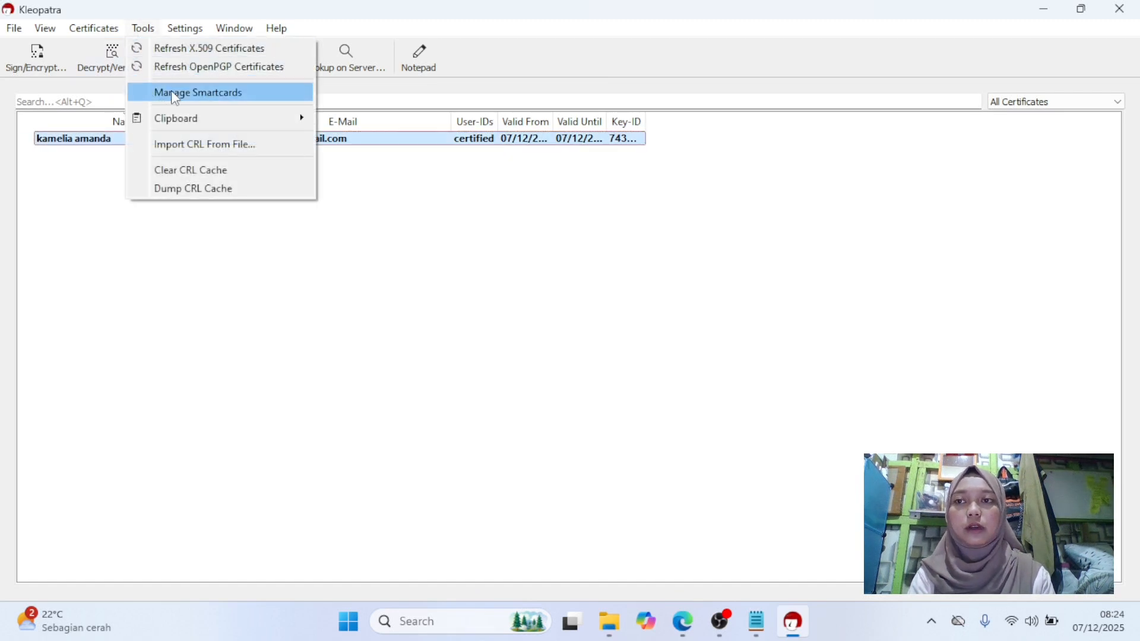
mouse_move(191, 118)
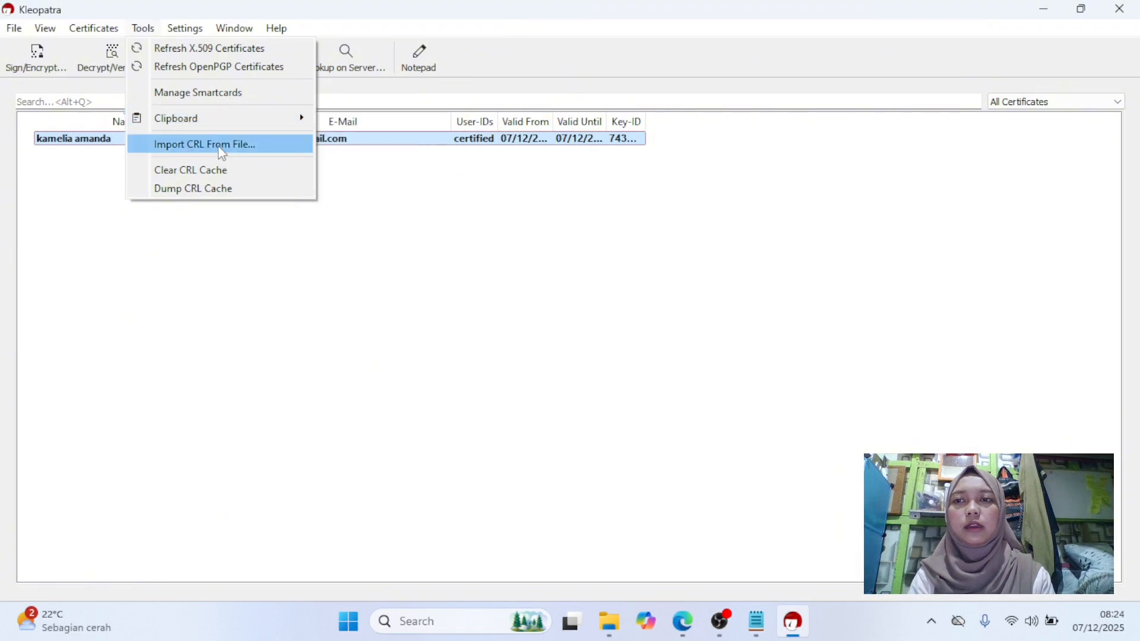
click(136, 179)
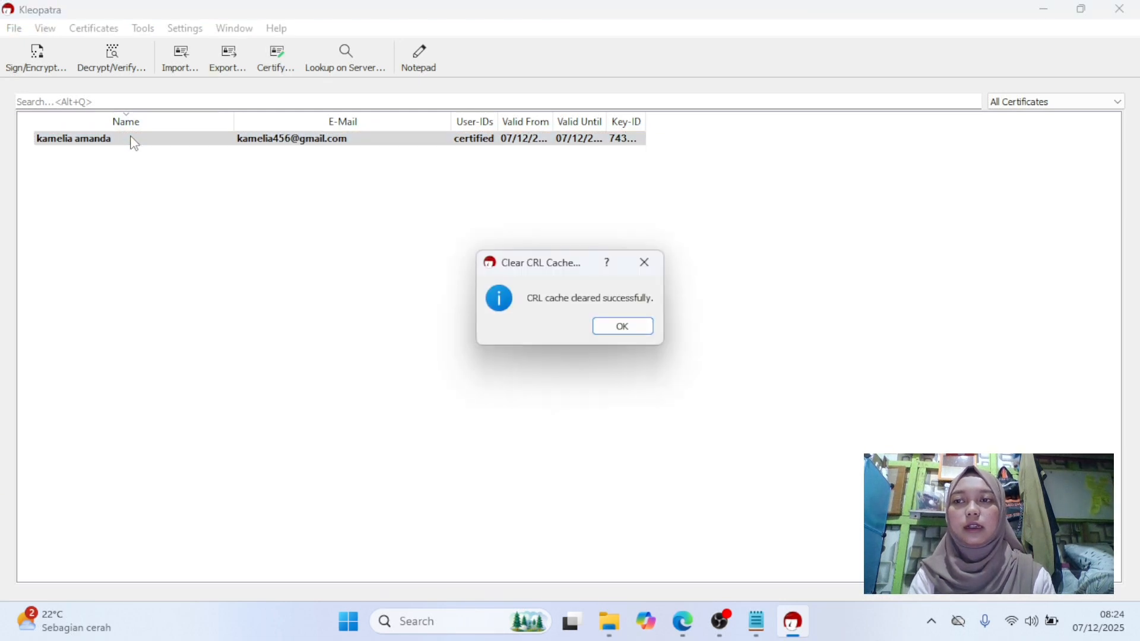
click(645, 263)
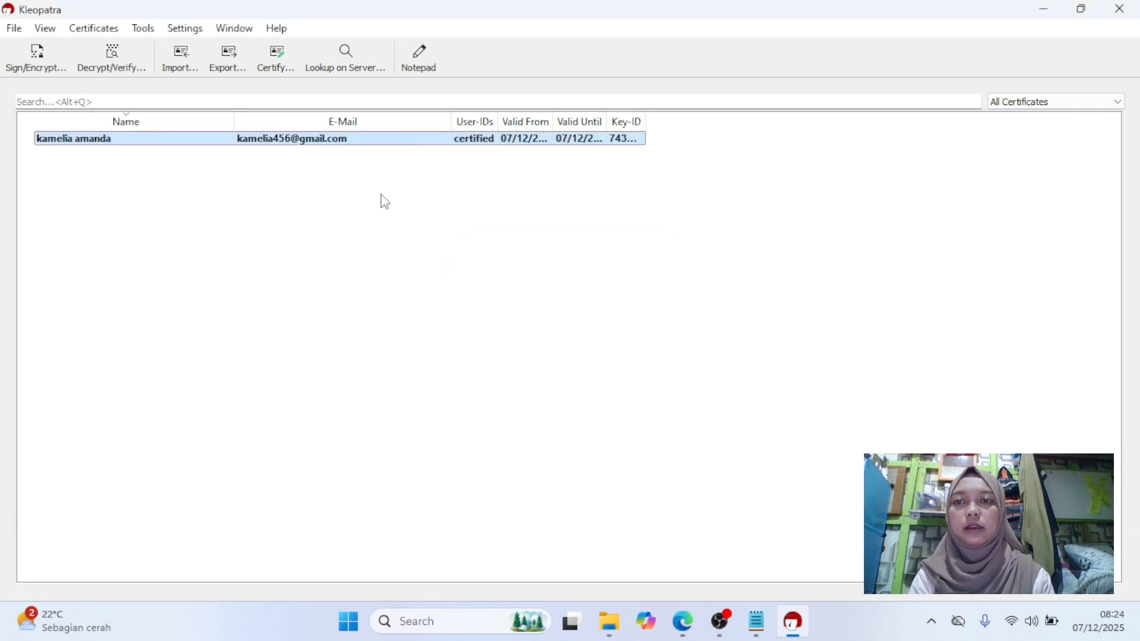
Export the public key certificate as publickey_punyamelly in the kleopatra folder.
right_click(199, 145)
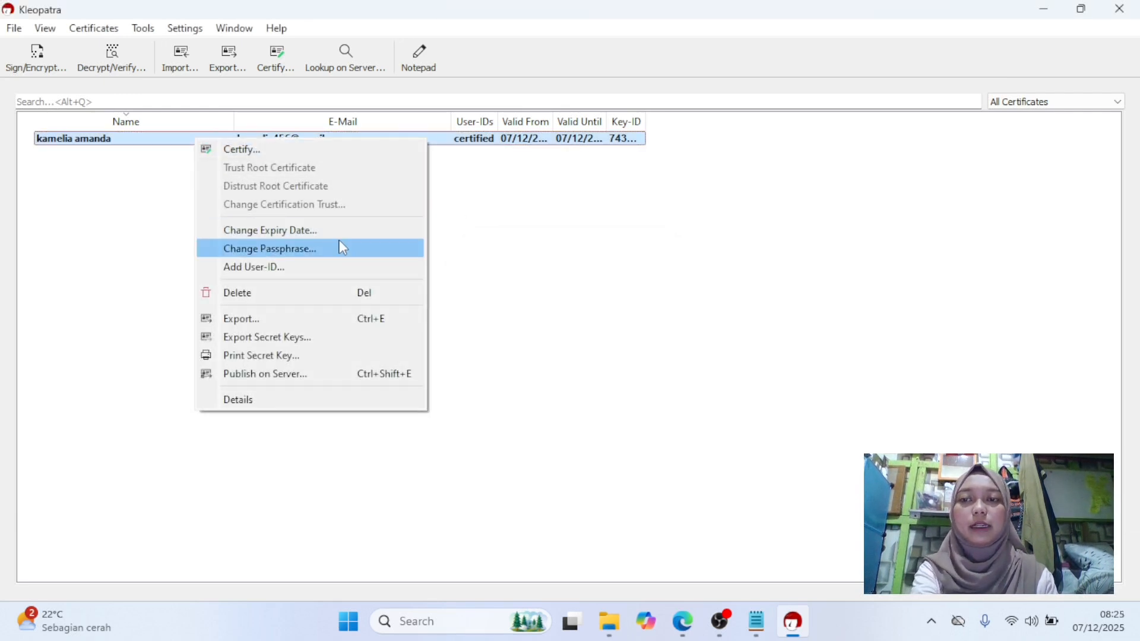
click(322, 319)
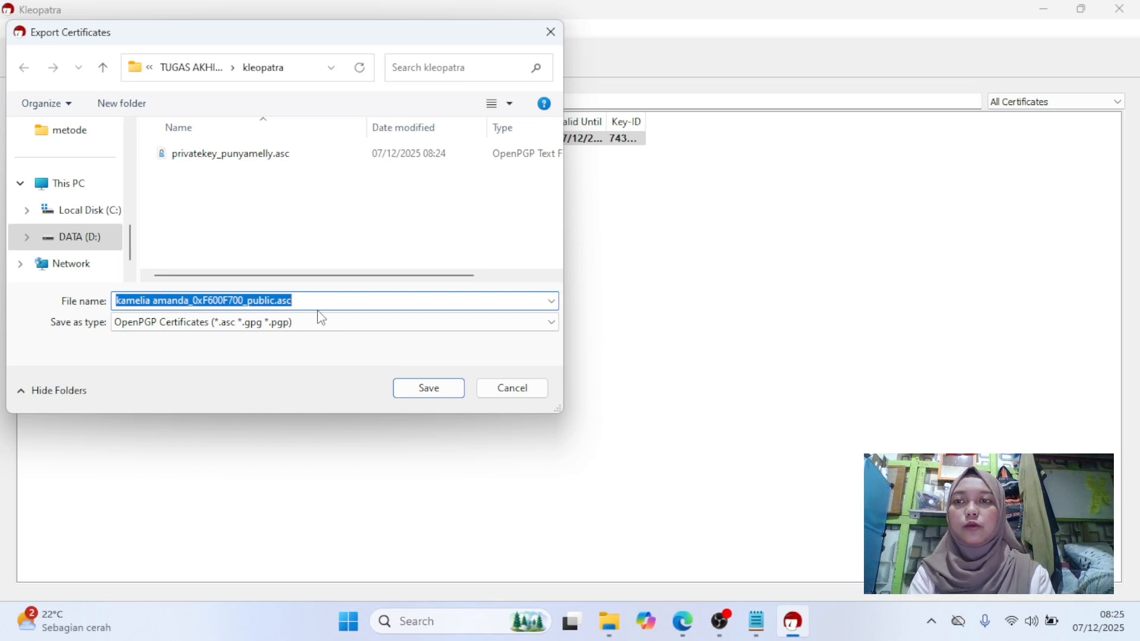
text(publickey_punyamelly)
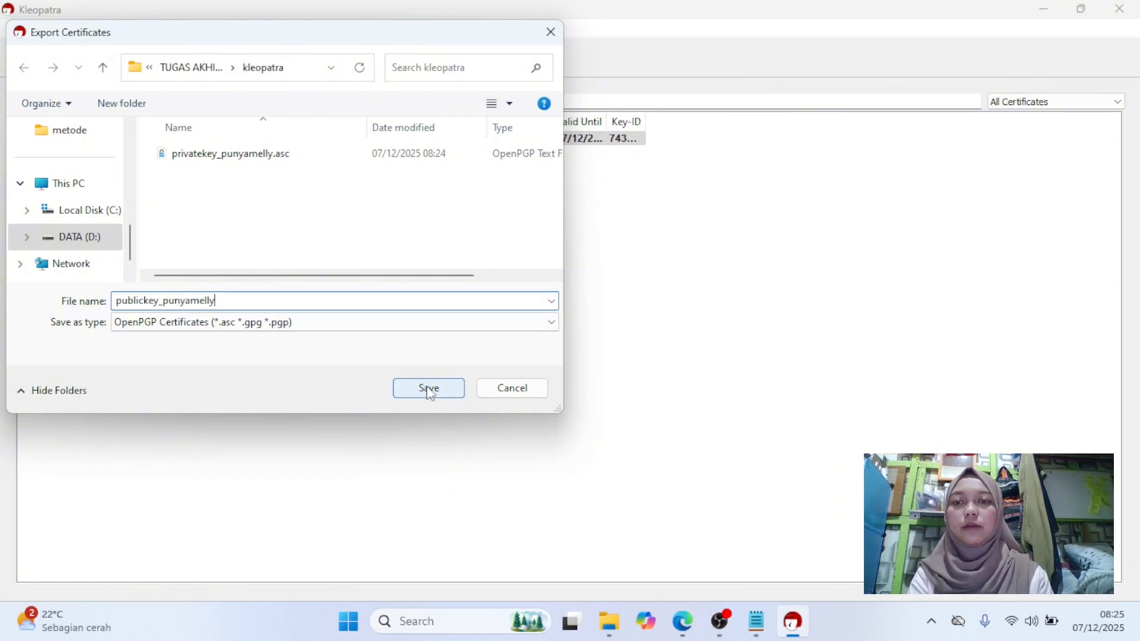
click(429, 389)
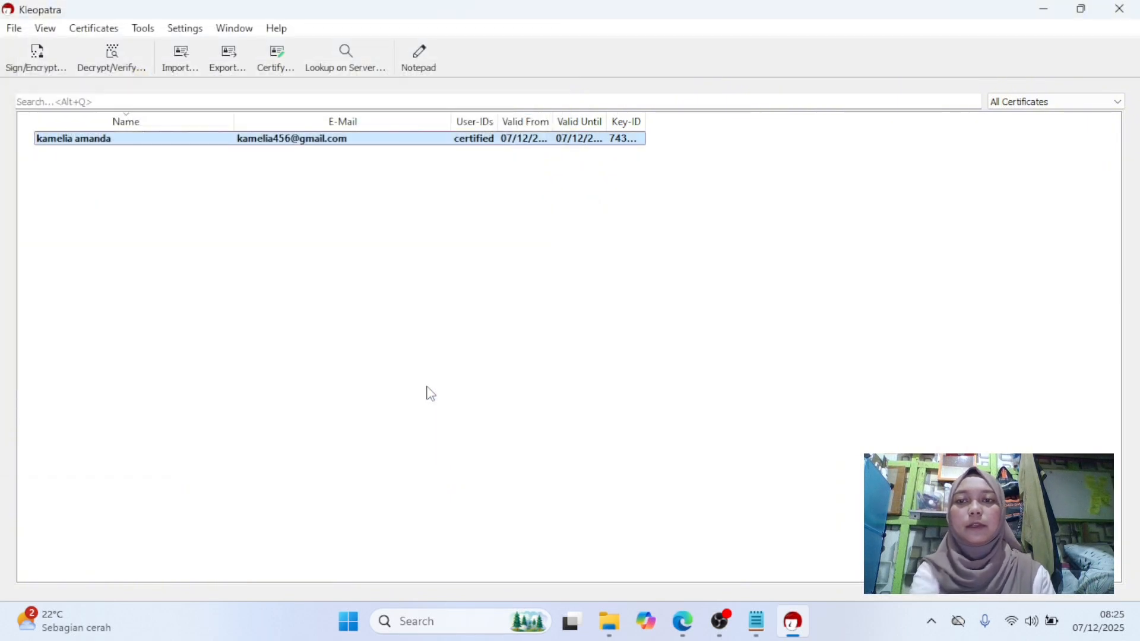
Open the exported private key file in Notepad and scroll through its contents.
click(588, 585)
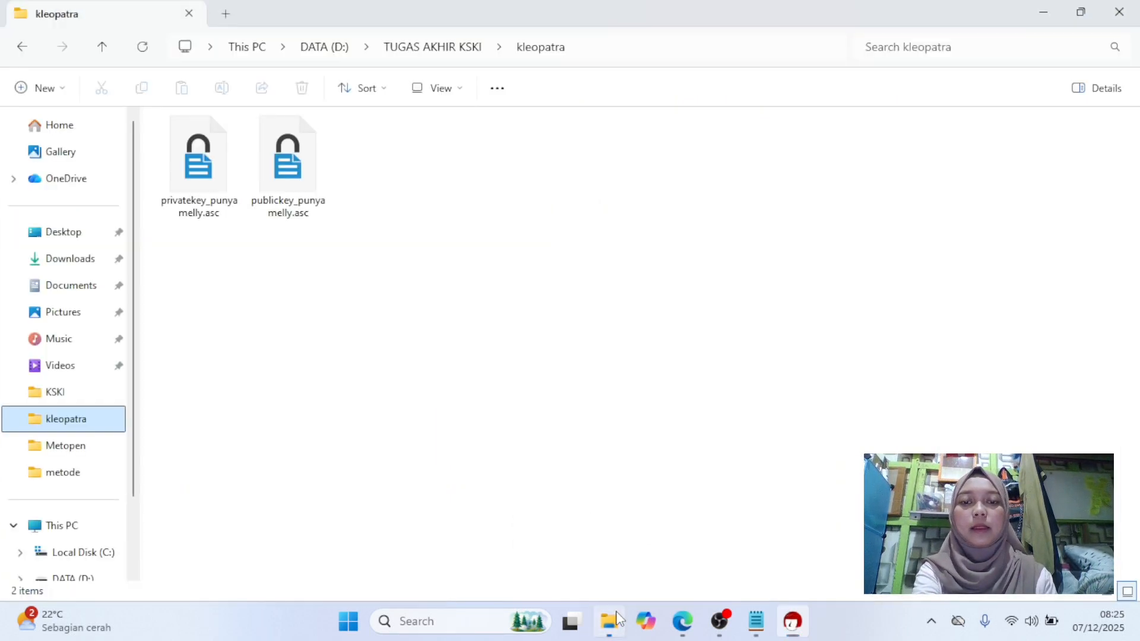
click(199, 162)
right_click(200, 162)
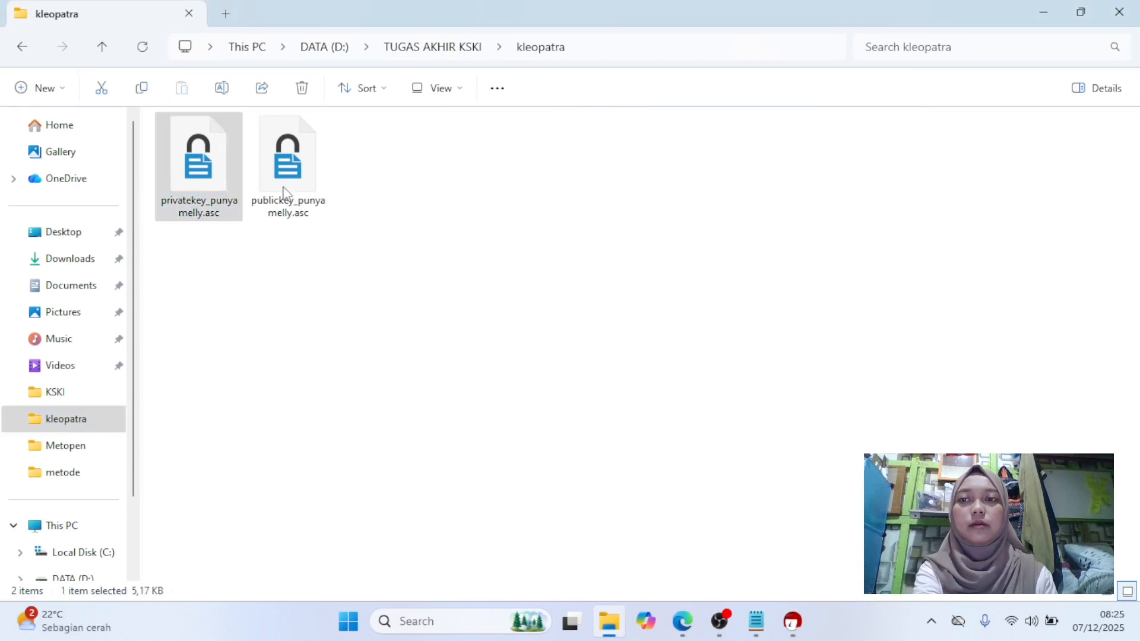
mouse_move(390, 241)
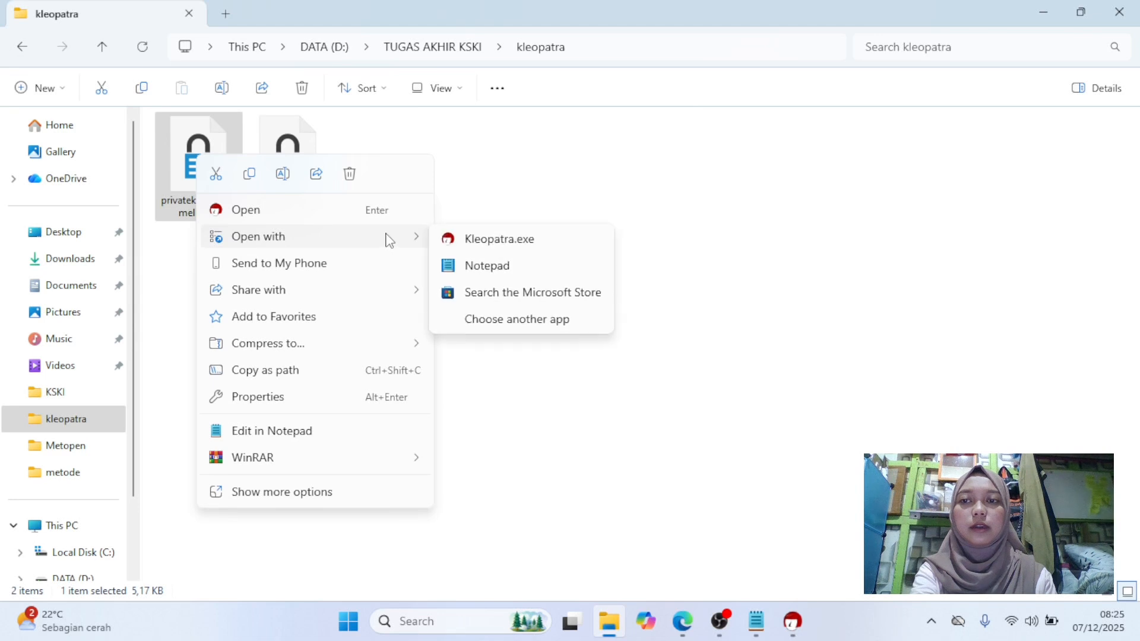
click(458, 268)
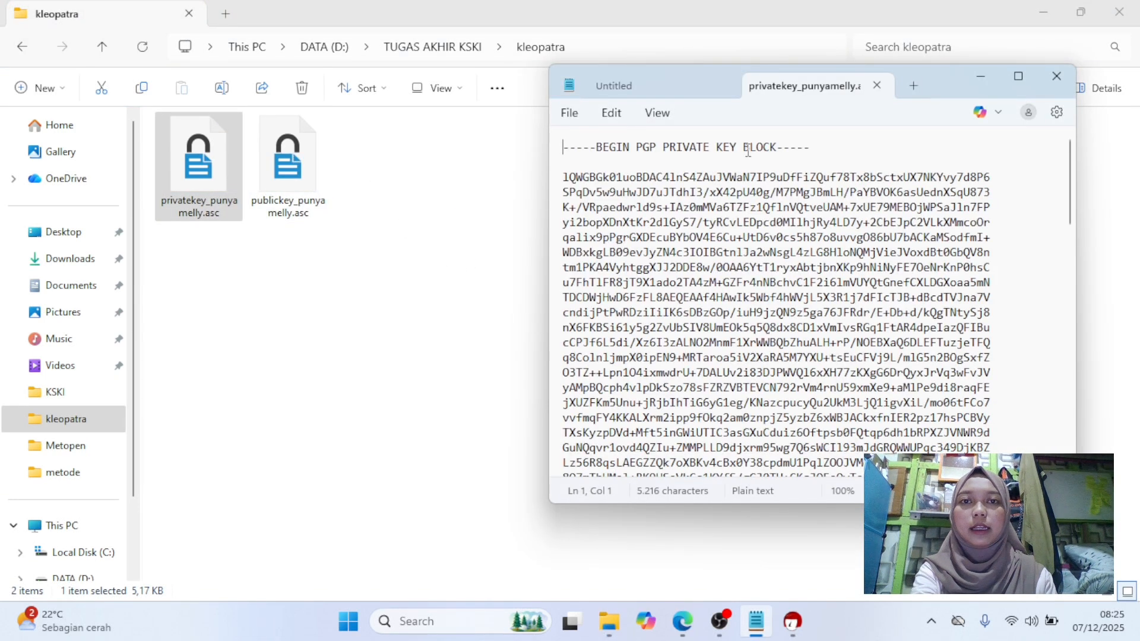
scroll(767, 251, down, 1)
scroll(767, 251, up, 1)
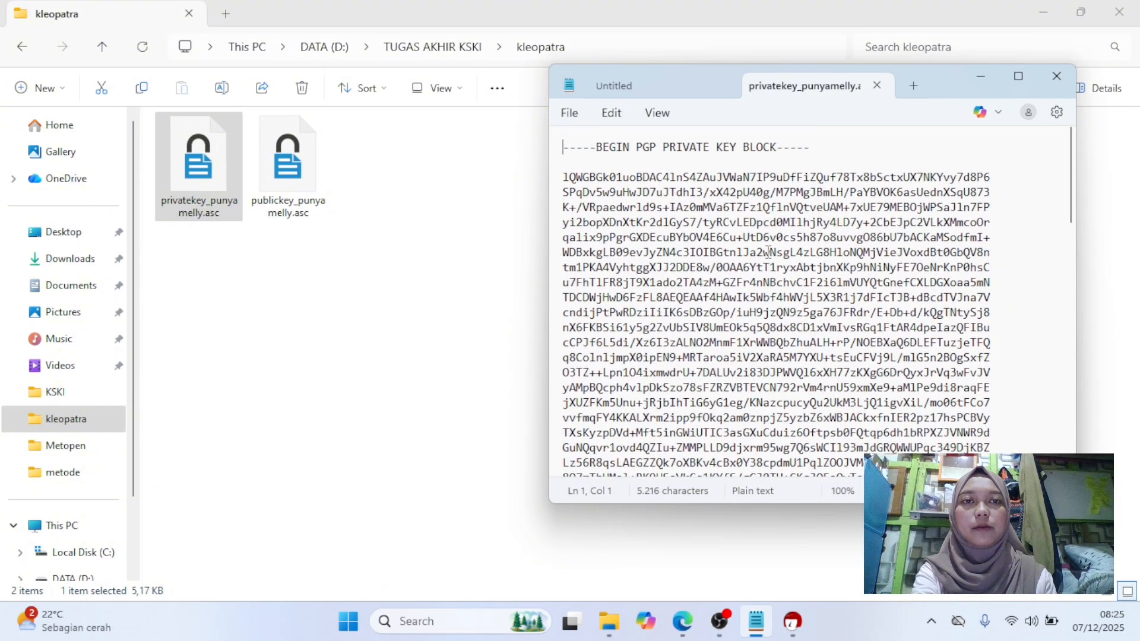
scroll(767, 251, down, 4)
scroll(768, 251, down, 10)
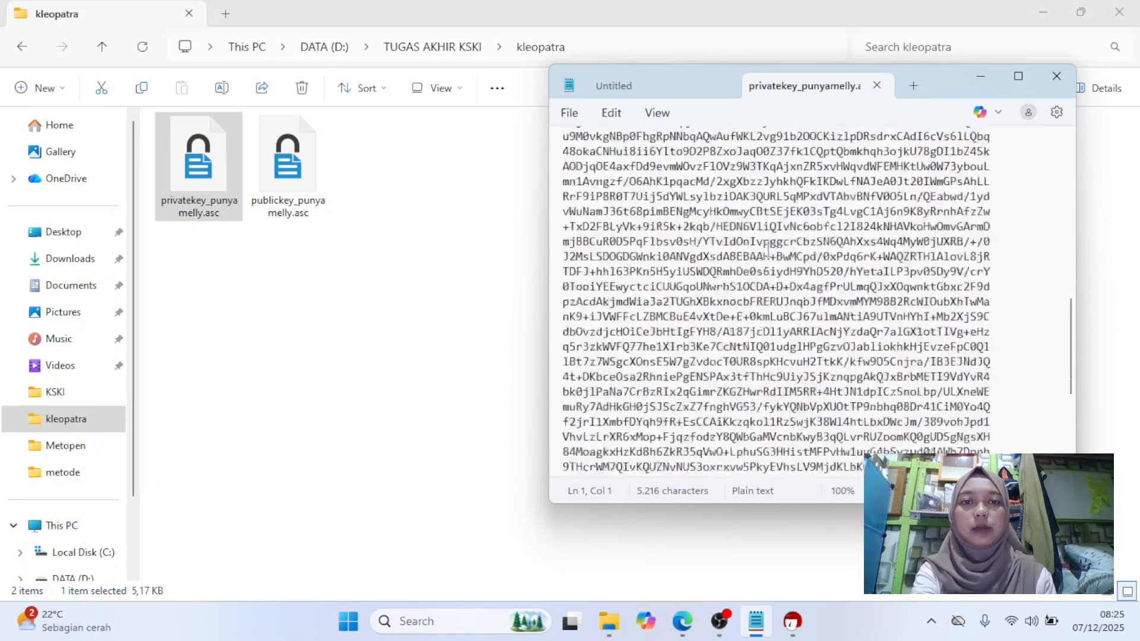
Open the exported public key file in Notepad.
click(299, 153)
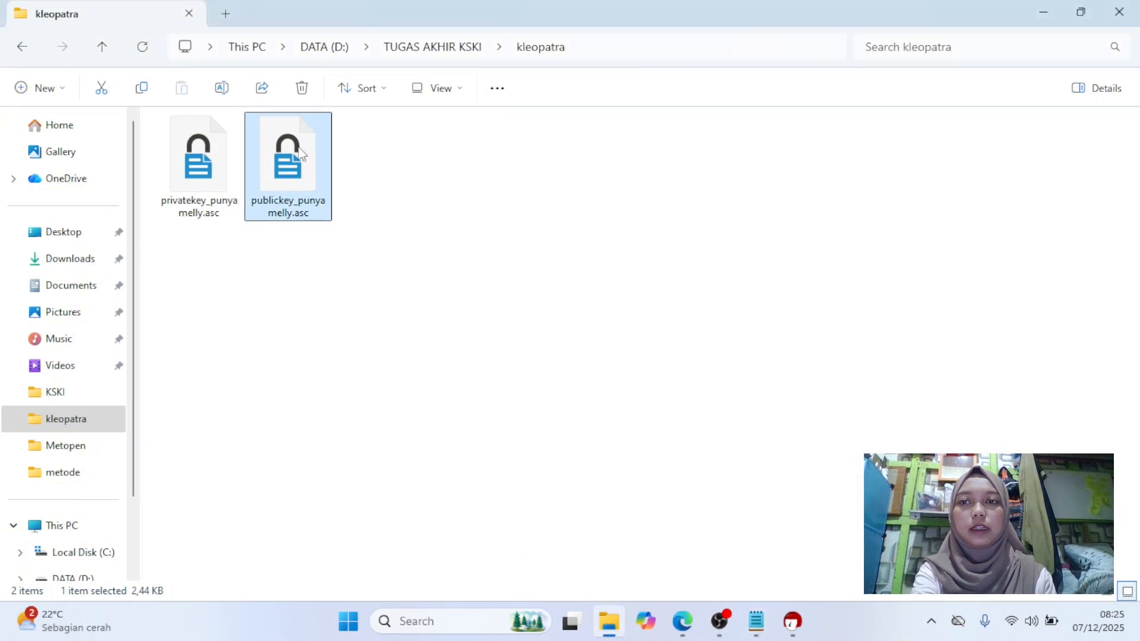
right_click(300, 154)
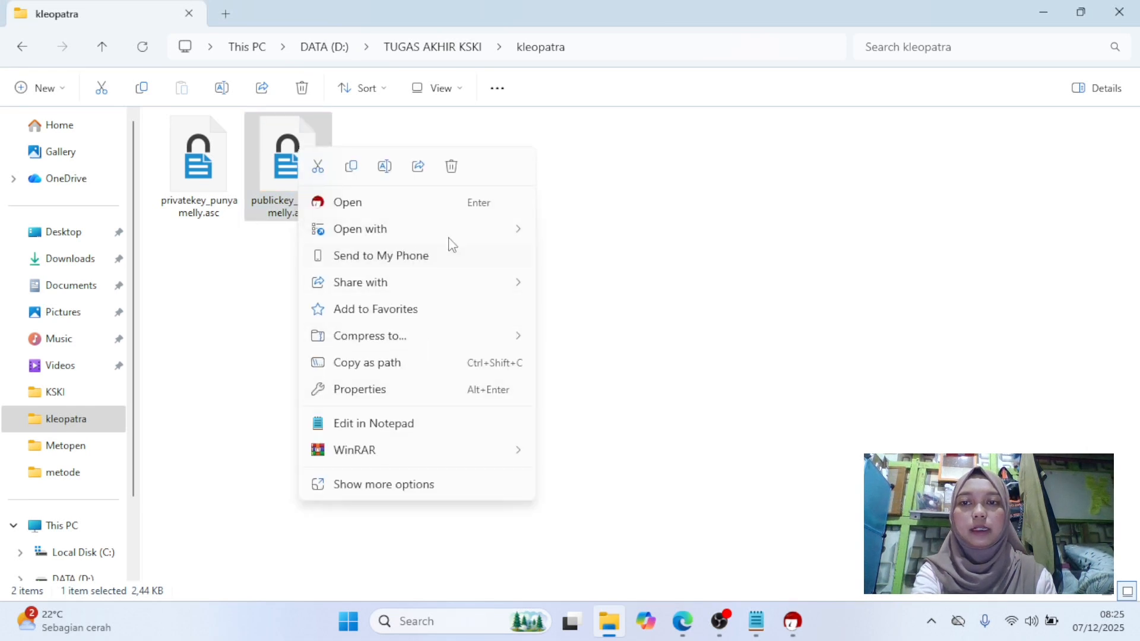
mouse_move(455, 237)
click(555, 261)
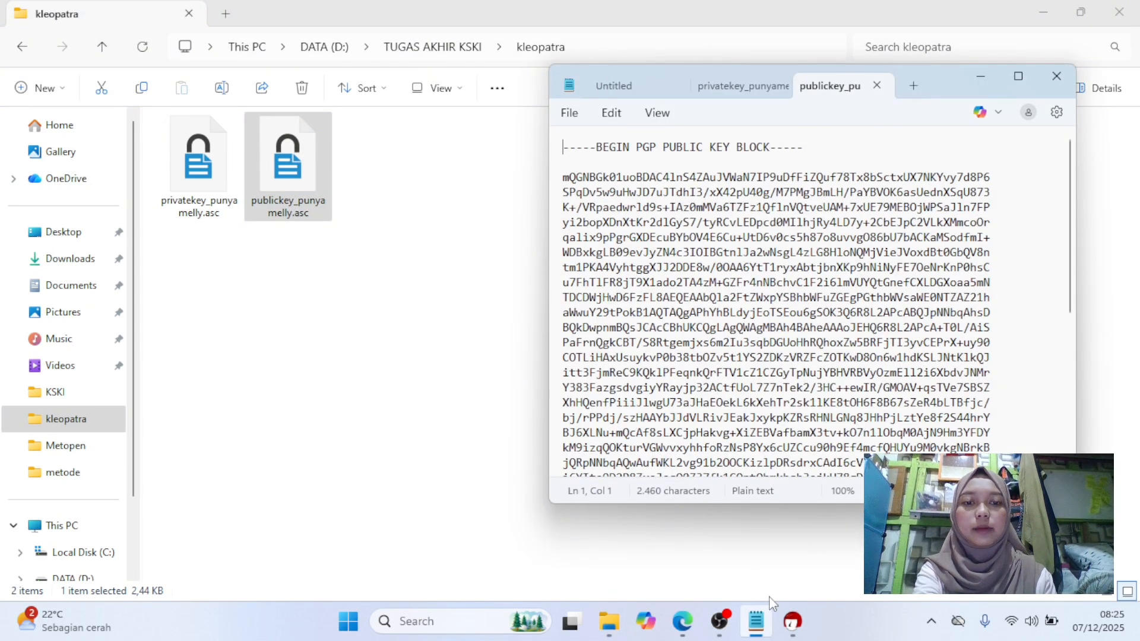
Arrange the private and public key windows side by side to compare them, then close both.
drag(746, 83, 333, 117)
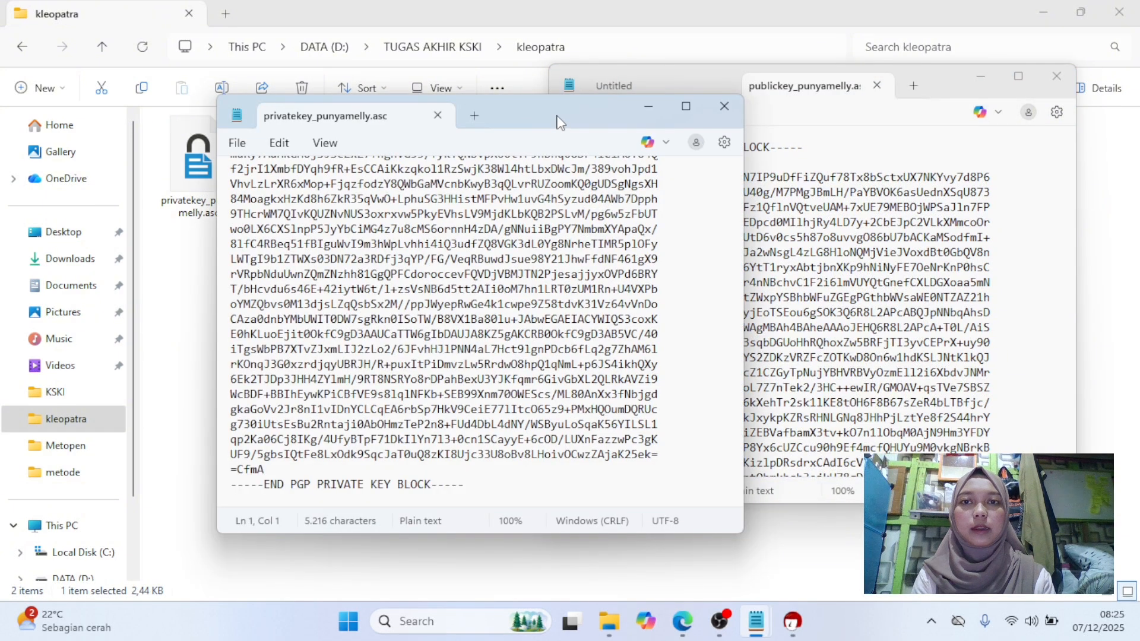
drag(542, 109, 339, 66)
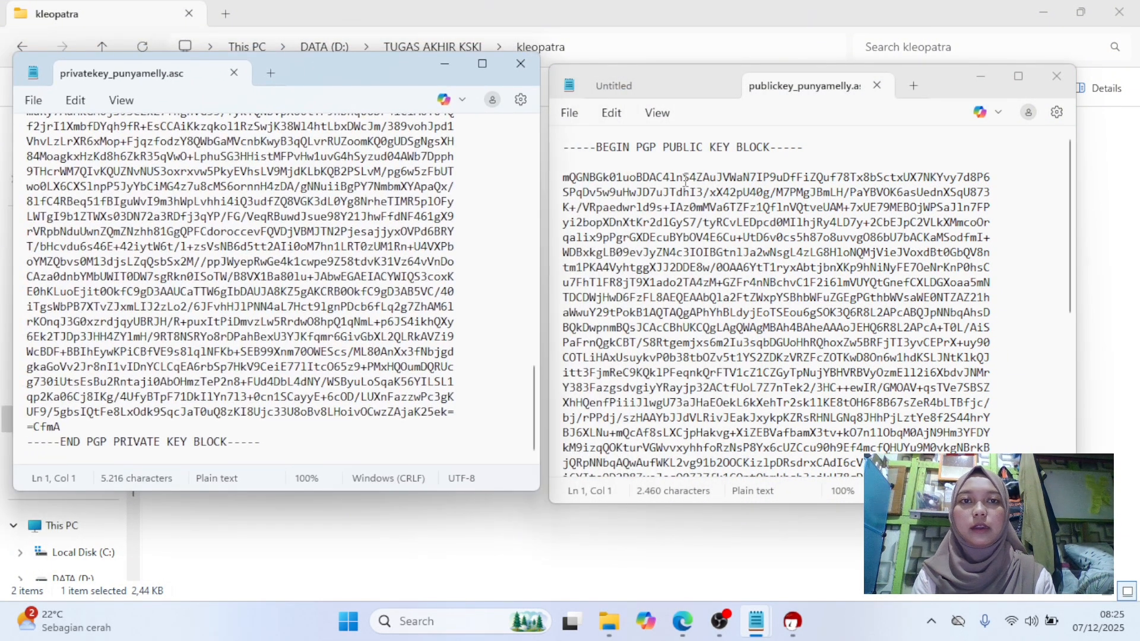
scroll(689, 254, down, 7)
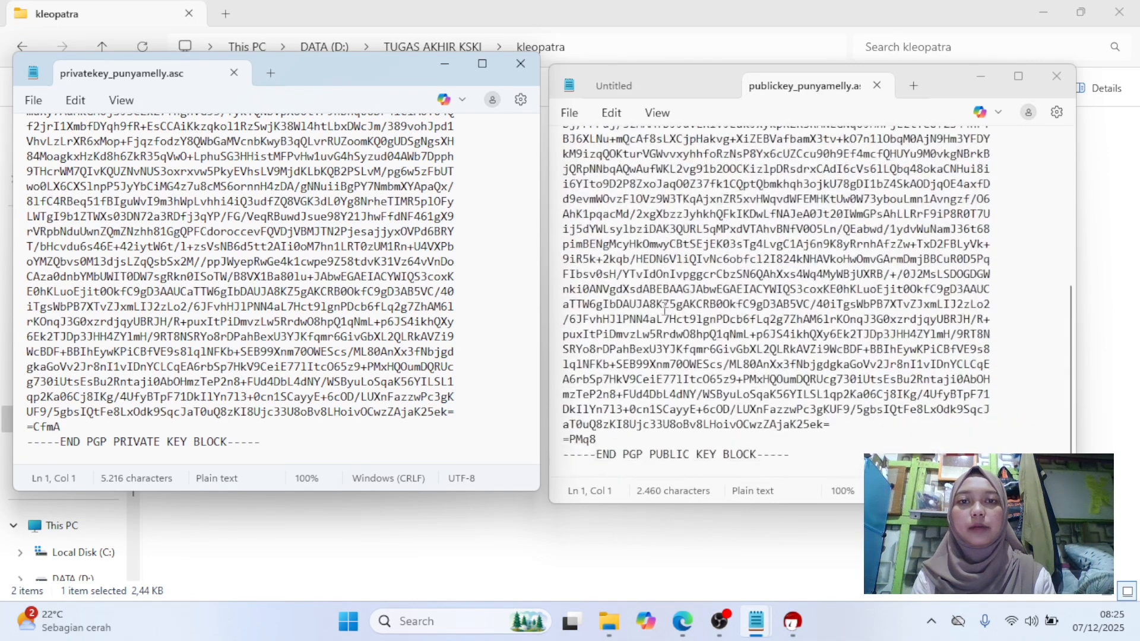
click(521, 65)
click(1067, 83)
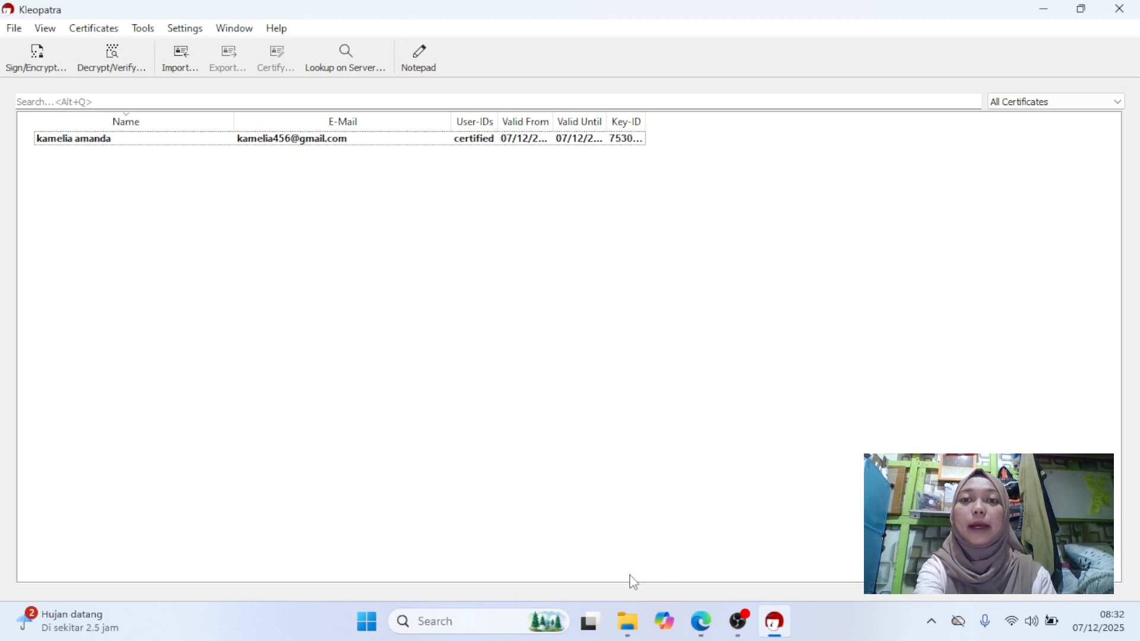
Open the Notepad note and select its whole message text to copy it, then minimize Notepad.
click(487, 631)
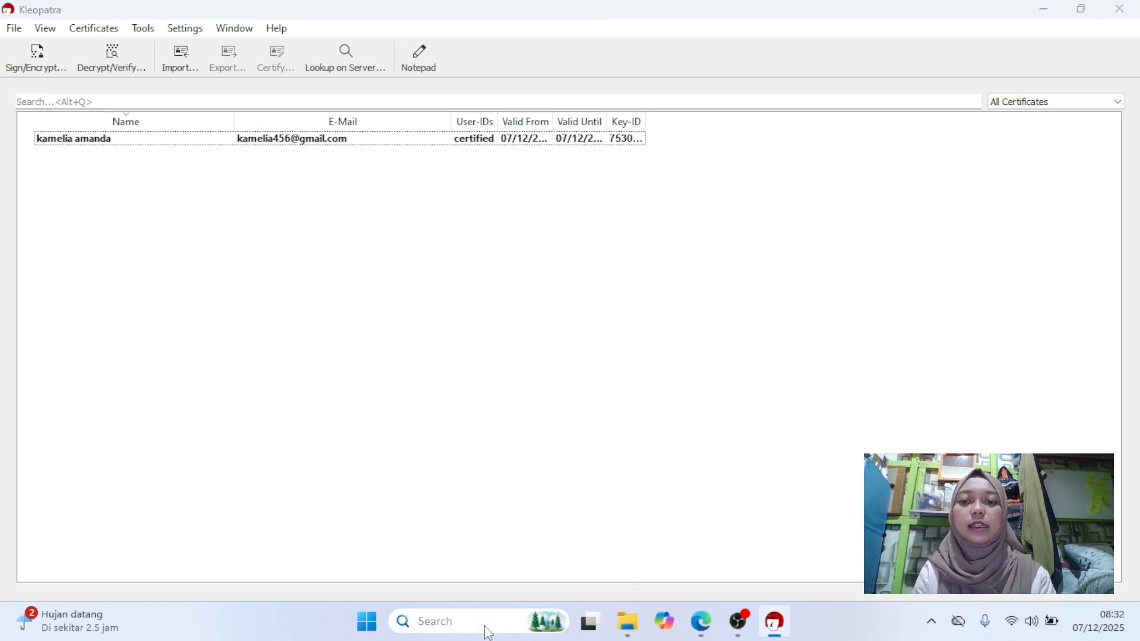
text(note)
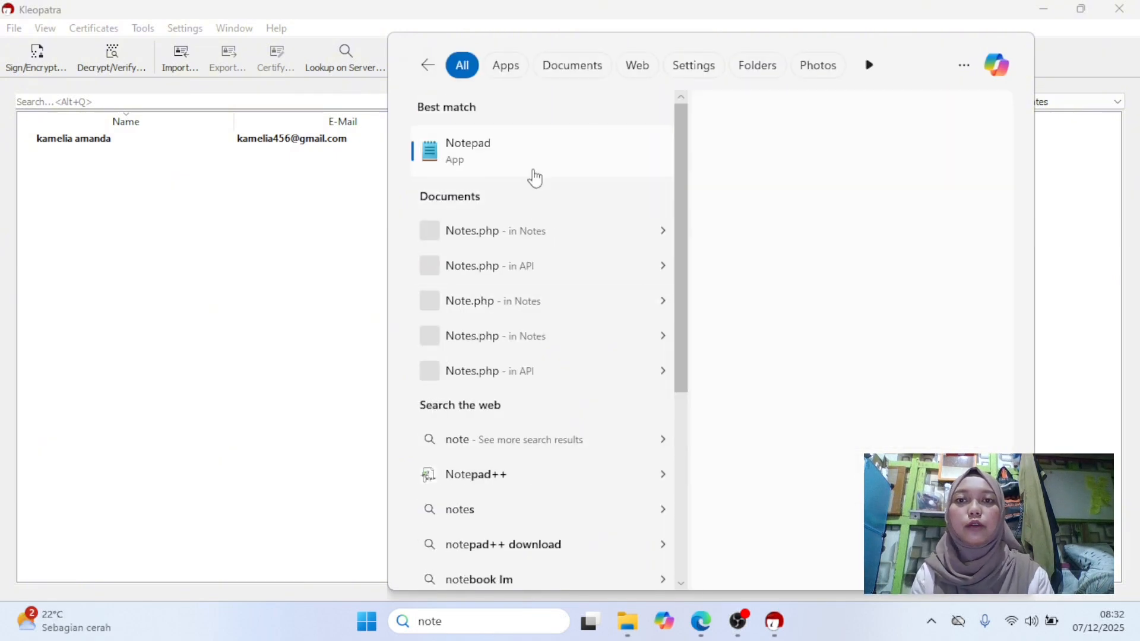
click(522, 159)
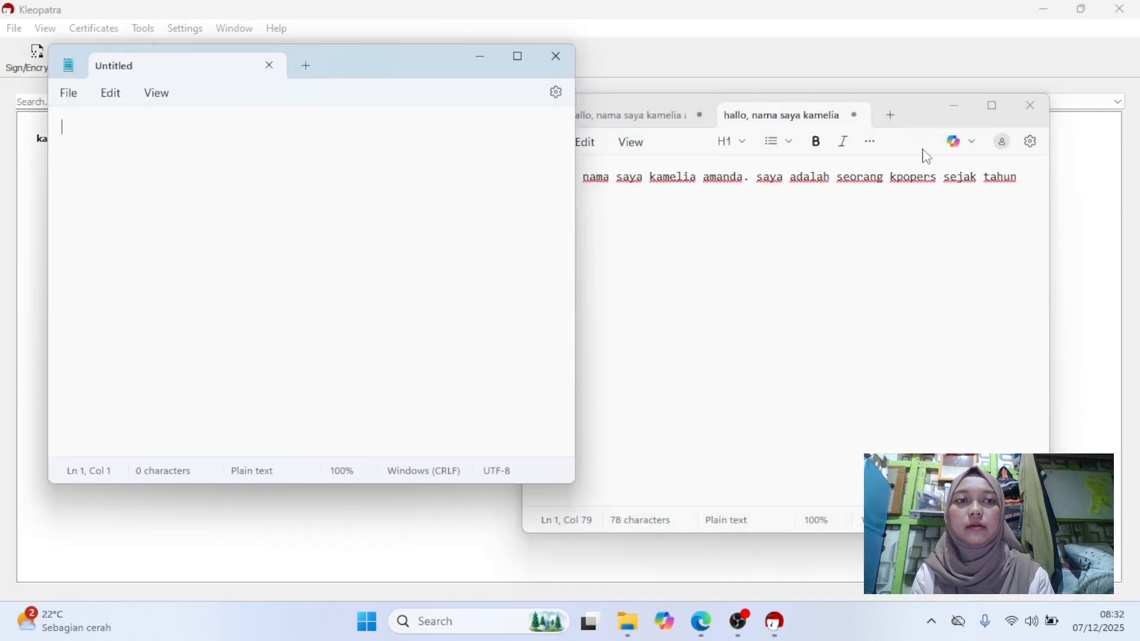
click(555, 60)
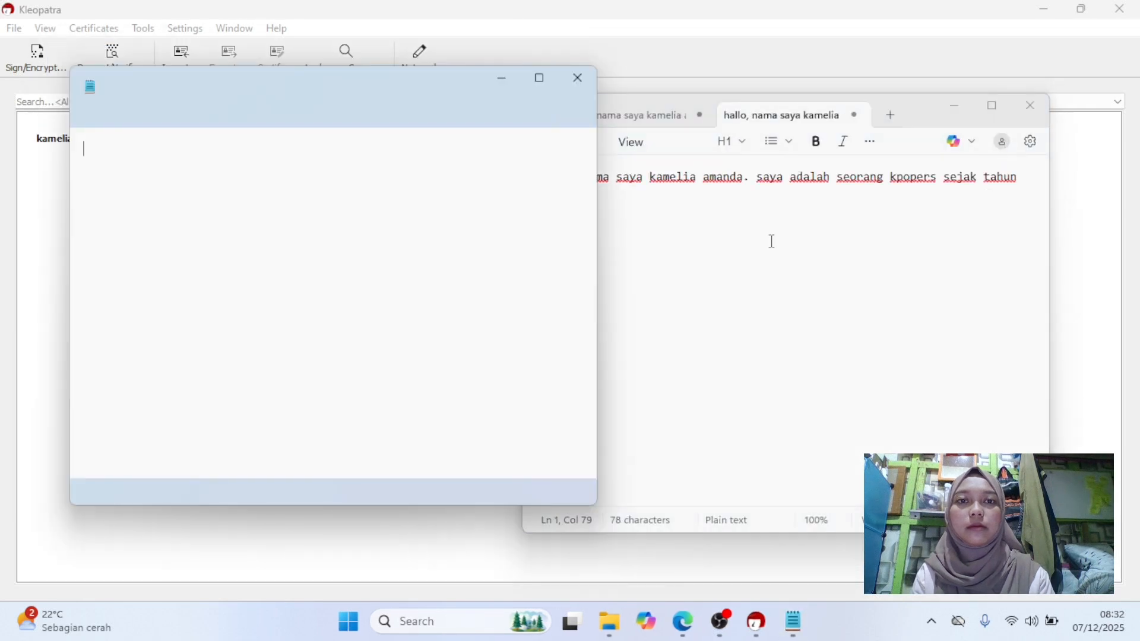
click(579, 78)
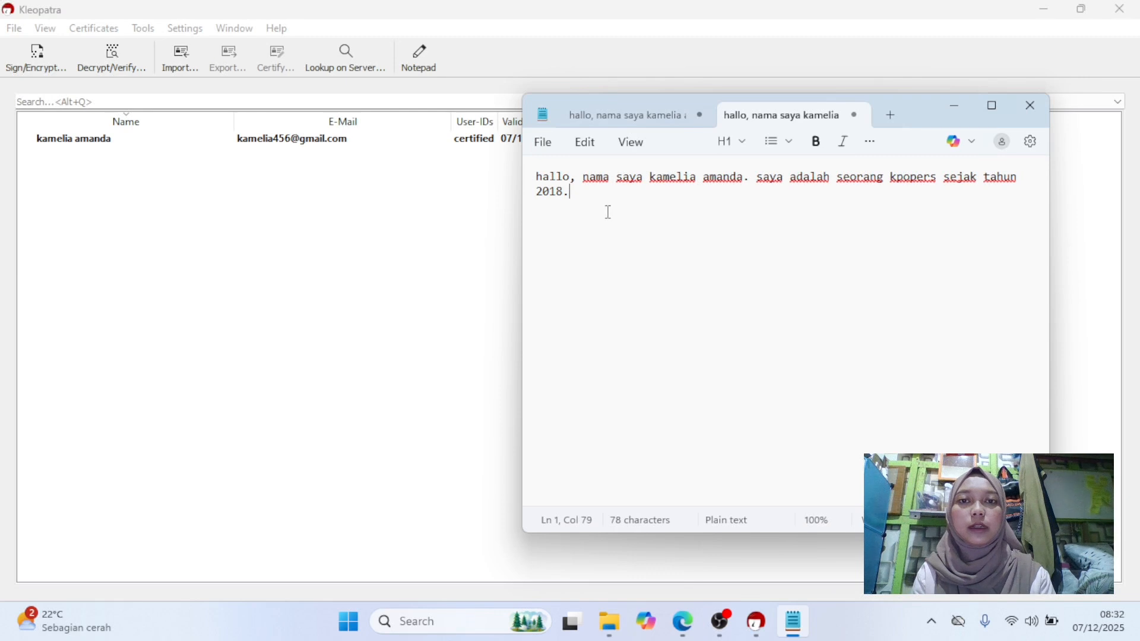
drag(584, 207, 551, 187)
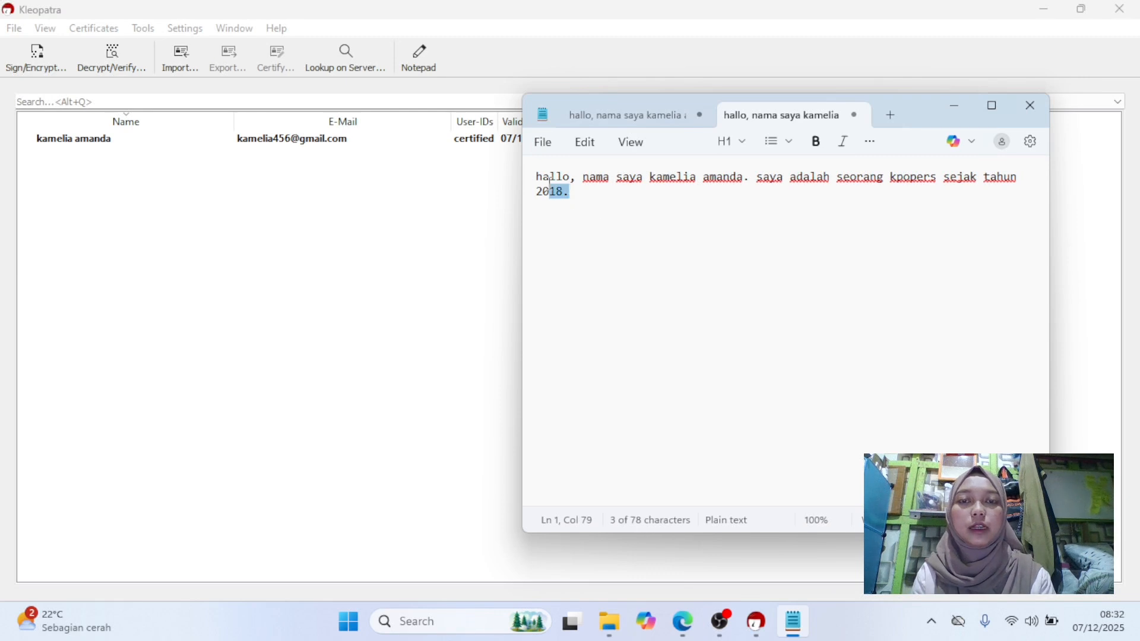
click(592, 214)
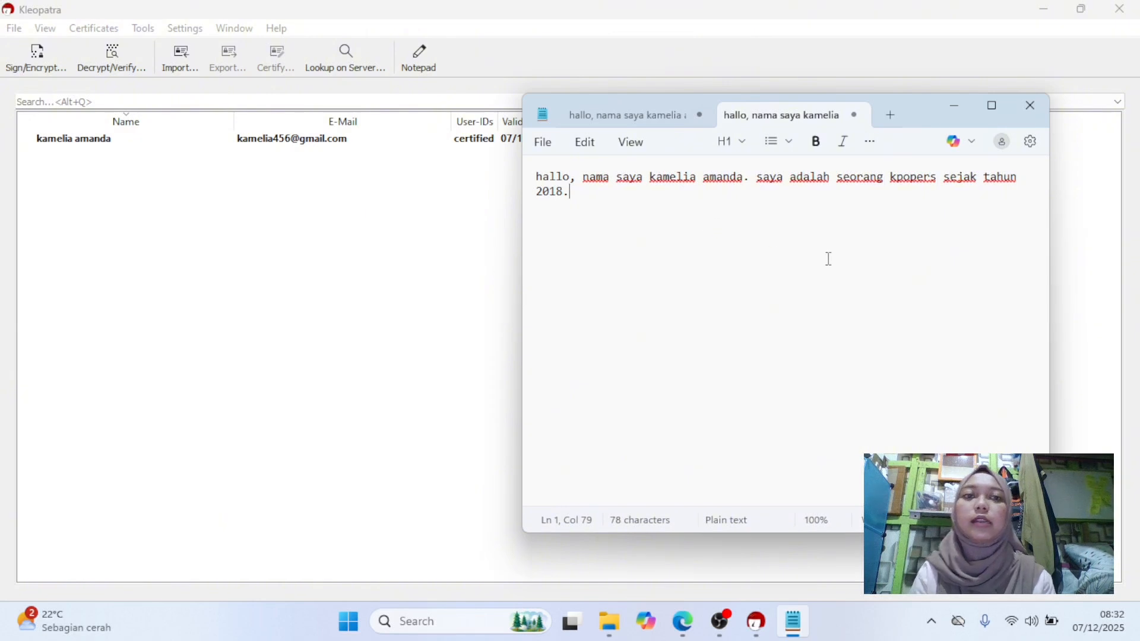
click(538, 177)
drag(539, 177, 579, 201)
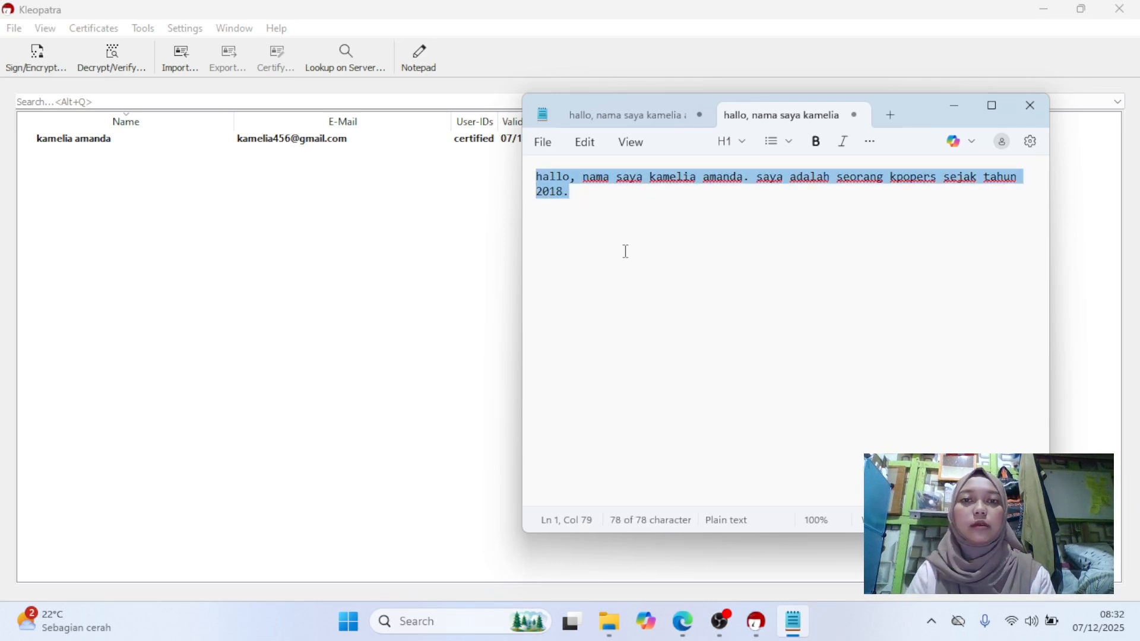
click(955, 107)
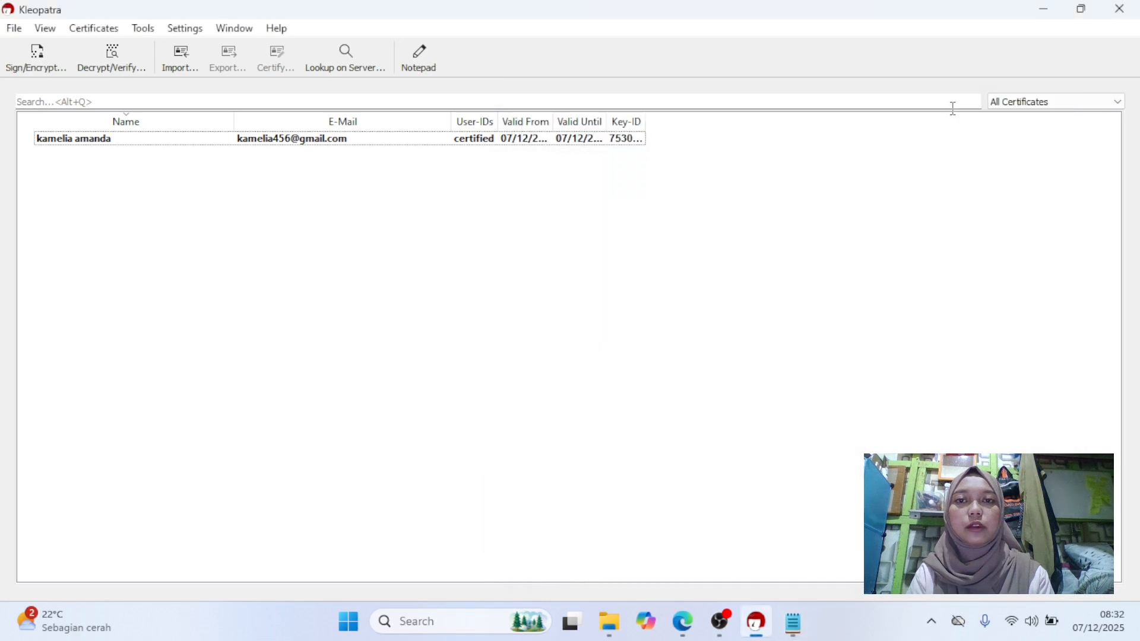
Encrypt the clipboard text as an OpenPGP mail message, adding your own certificate as the recipient.
click(101, 139)
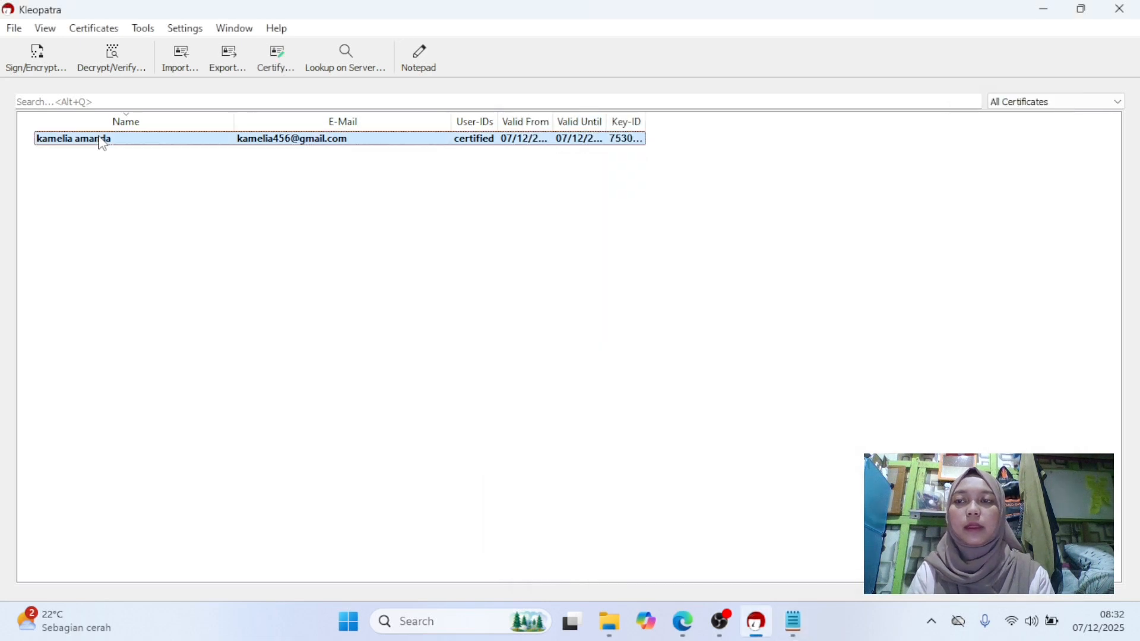
click(145, 29)
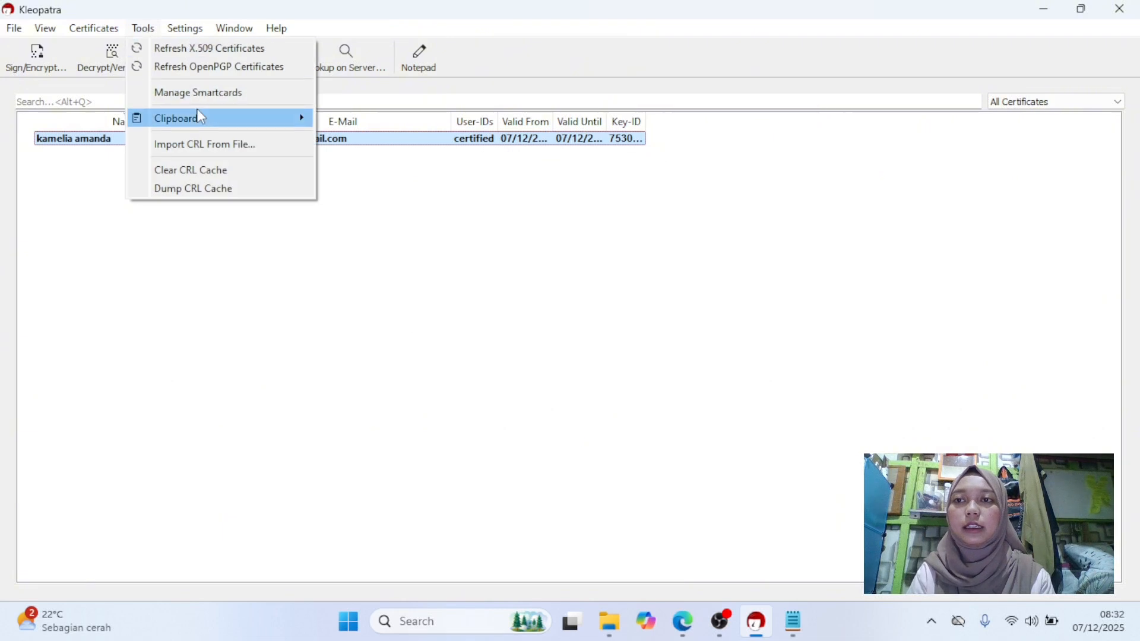
mouse_move(208, 119)
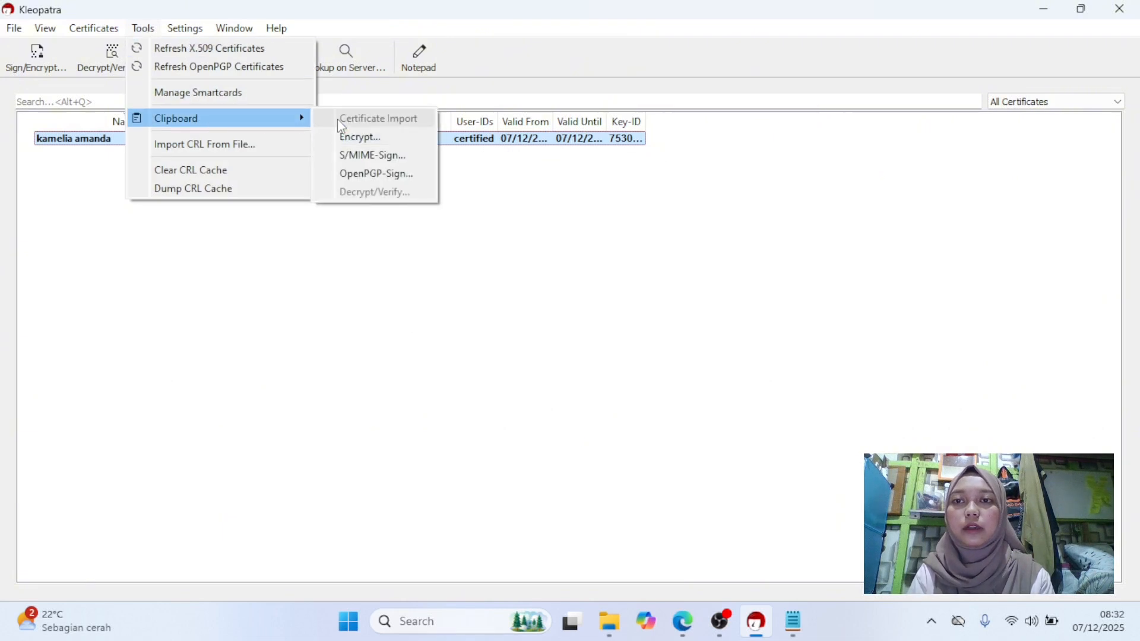
click(393, 142)
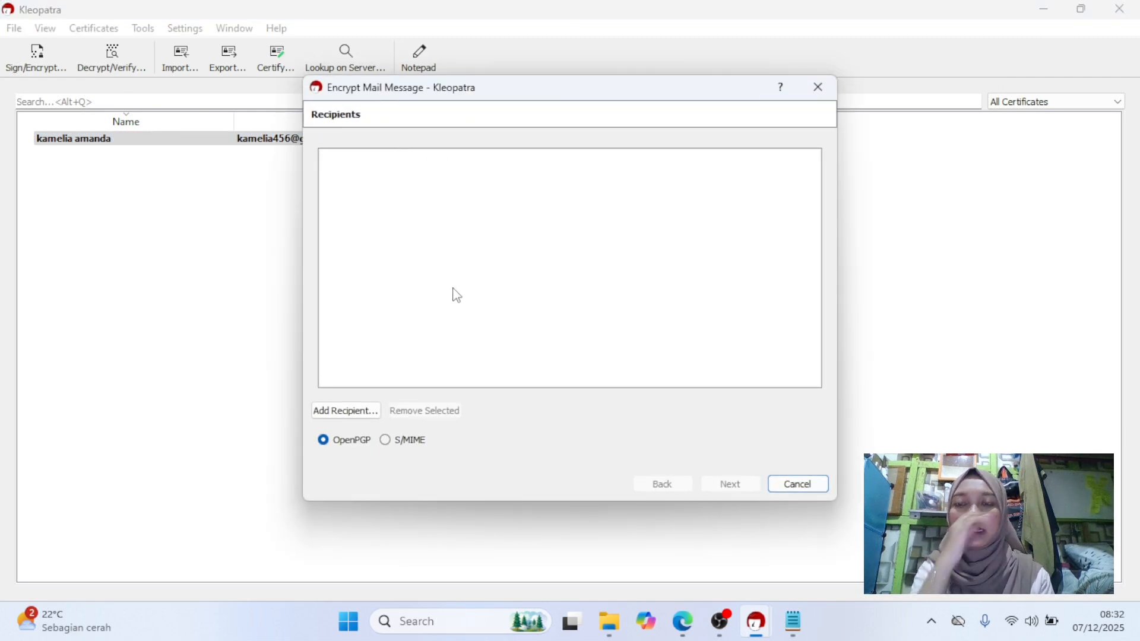
click(347, 411)
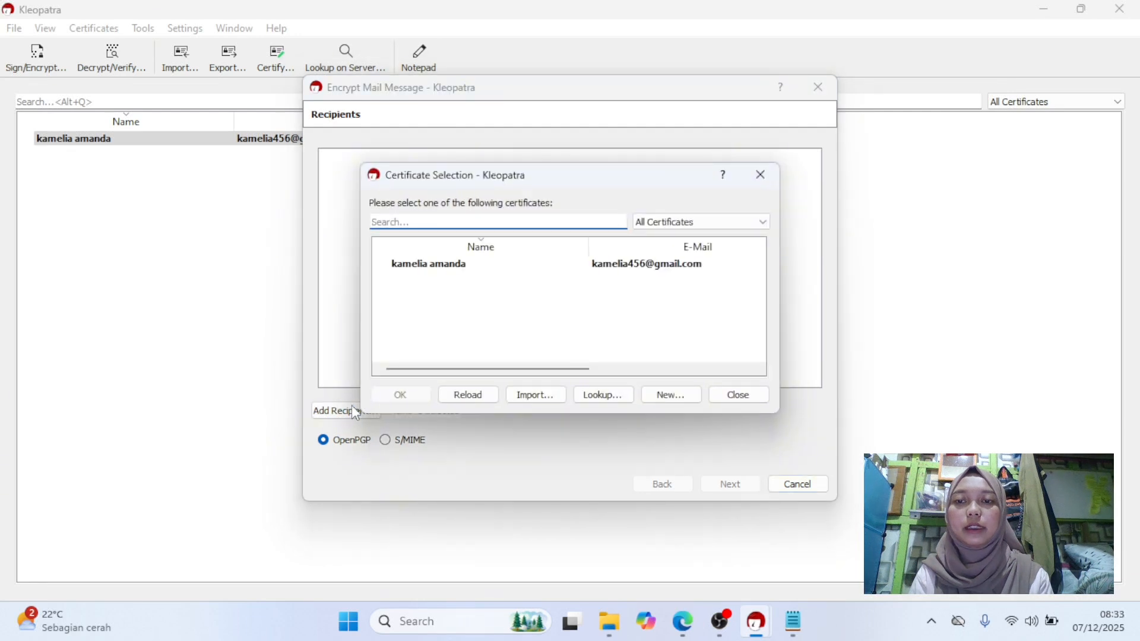
click(481, 266)
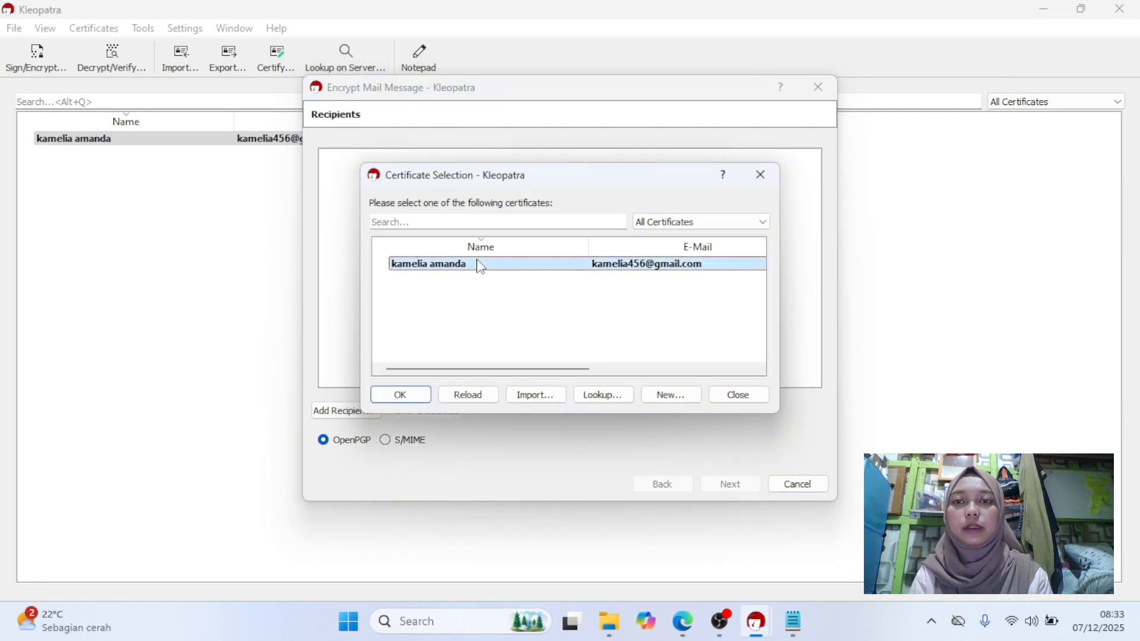
double_click(482, 267)
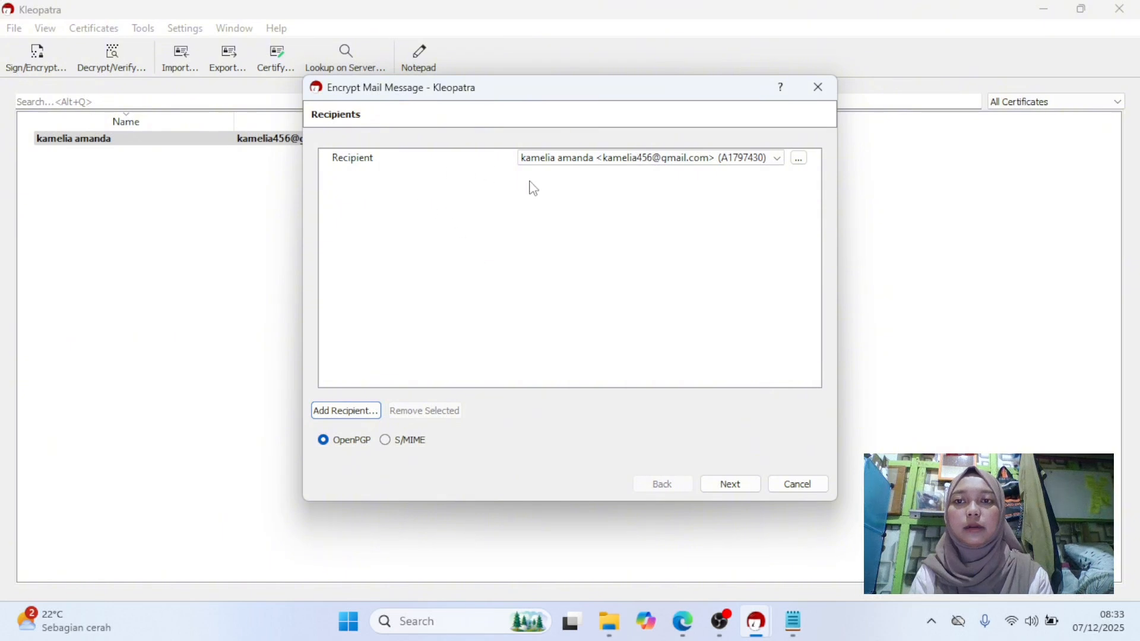
click(731, 488)
click(730, 488)
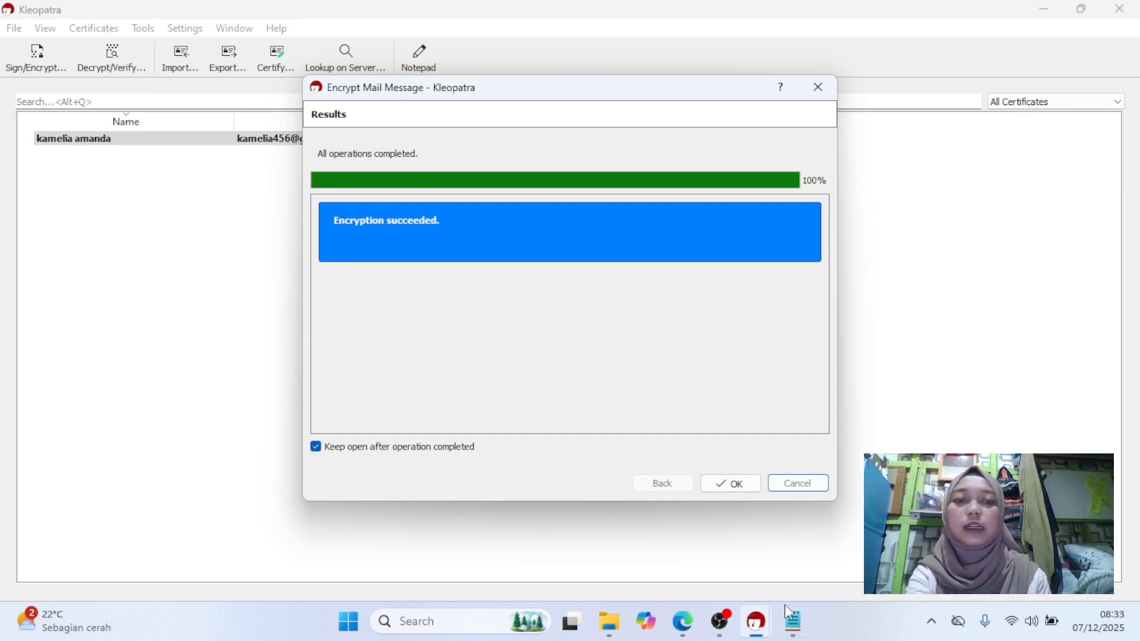
Paste the encrypted message into a new Notepad tab.
click(793, 628)
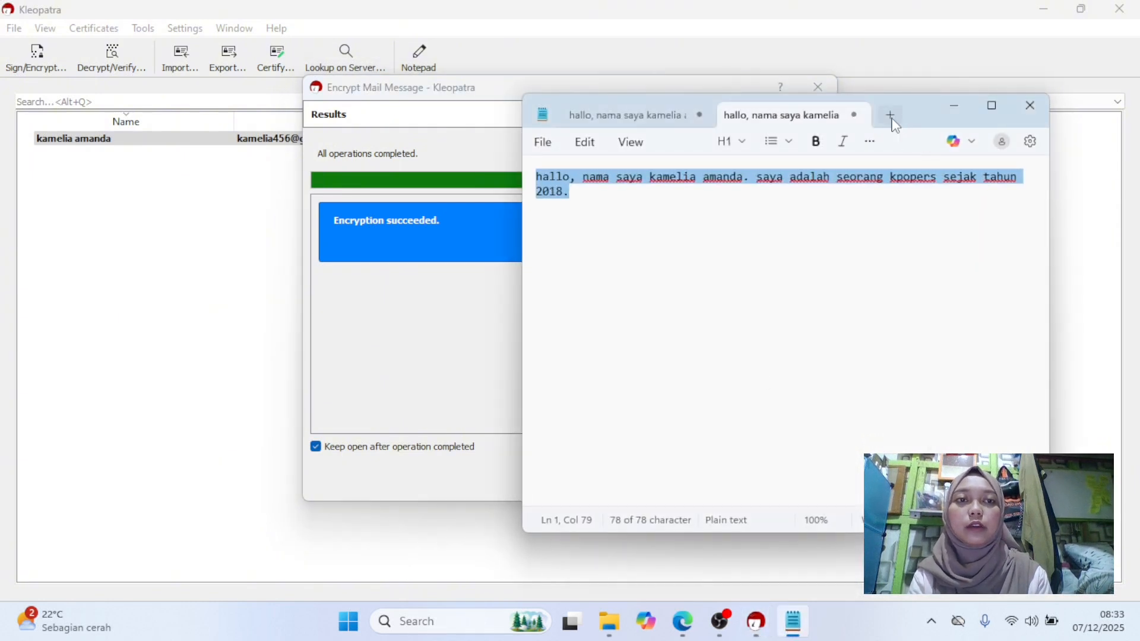
click(892, 115)
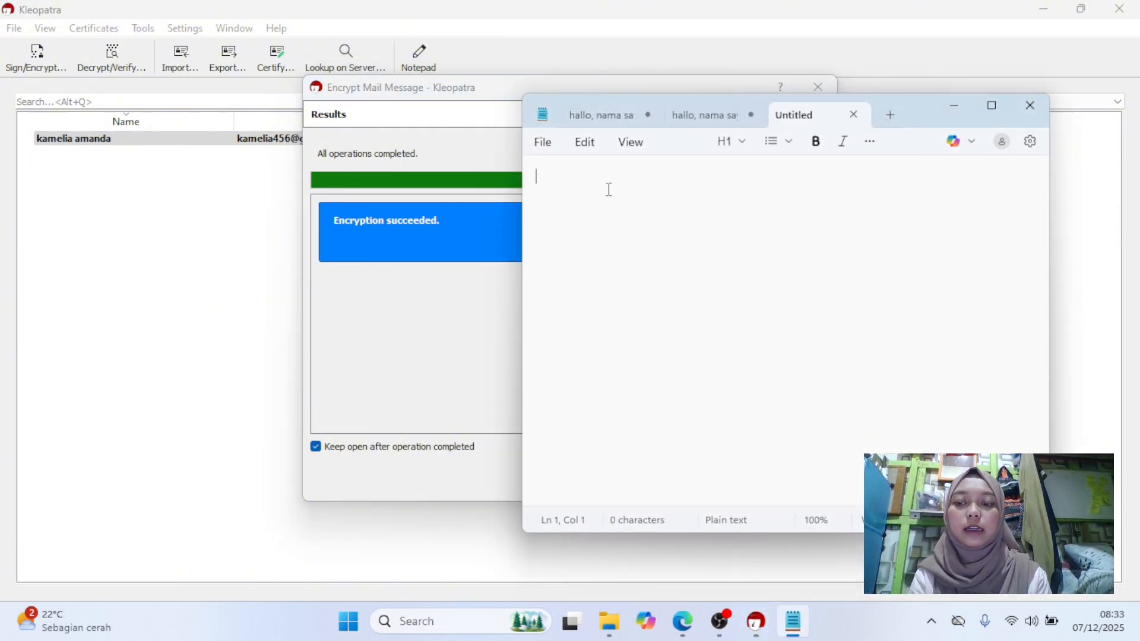
key(ctrl+v)
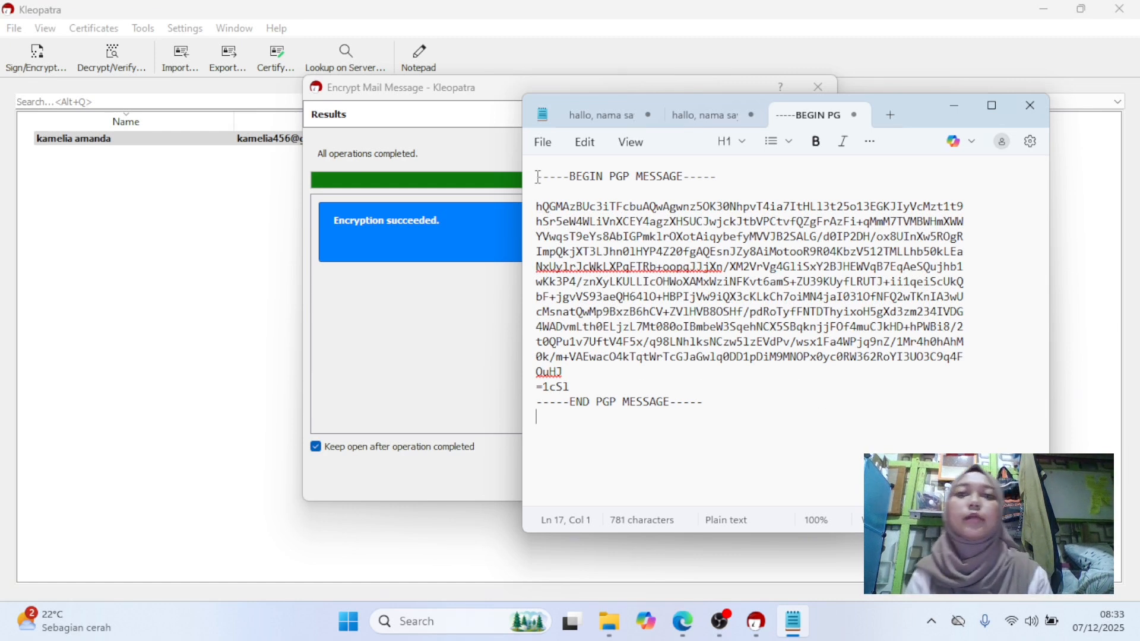
Examine the pasted PGP message block in Notepad.
drag(536, 177, 660, 343)
click(710, 392)
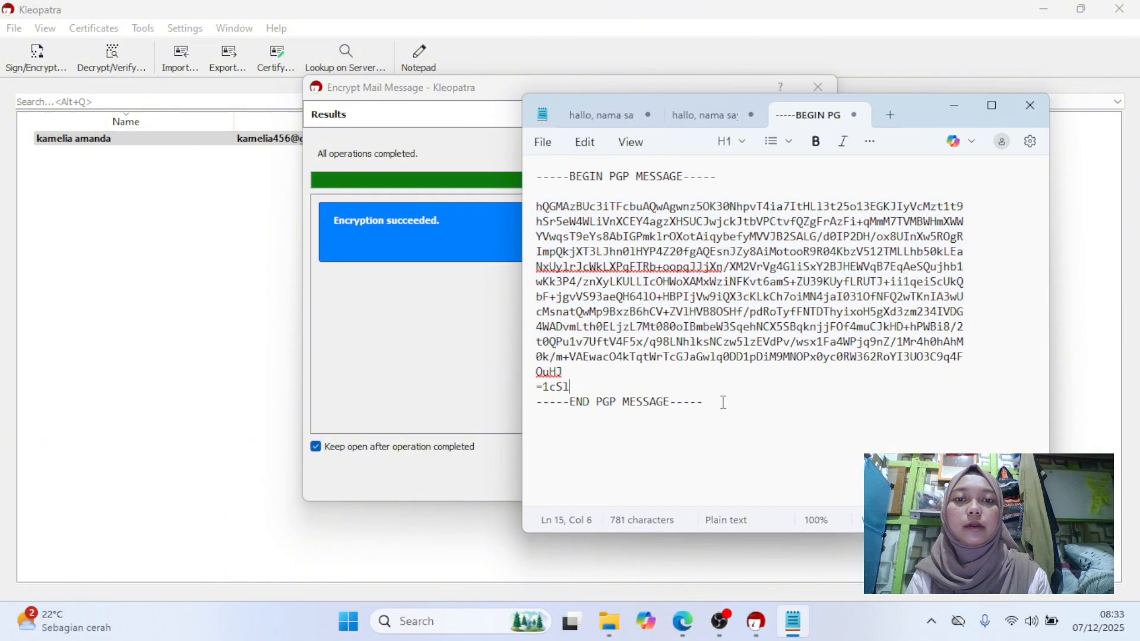
drag(723, 403, 561, 247)
click(649, 276)
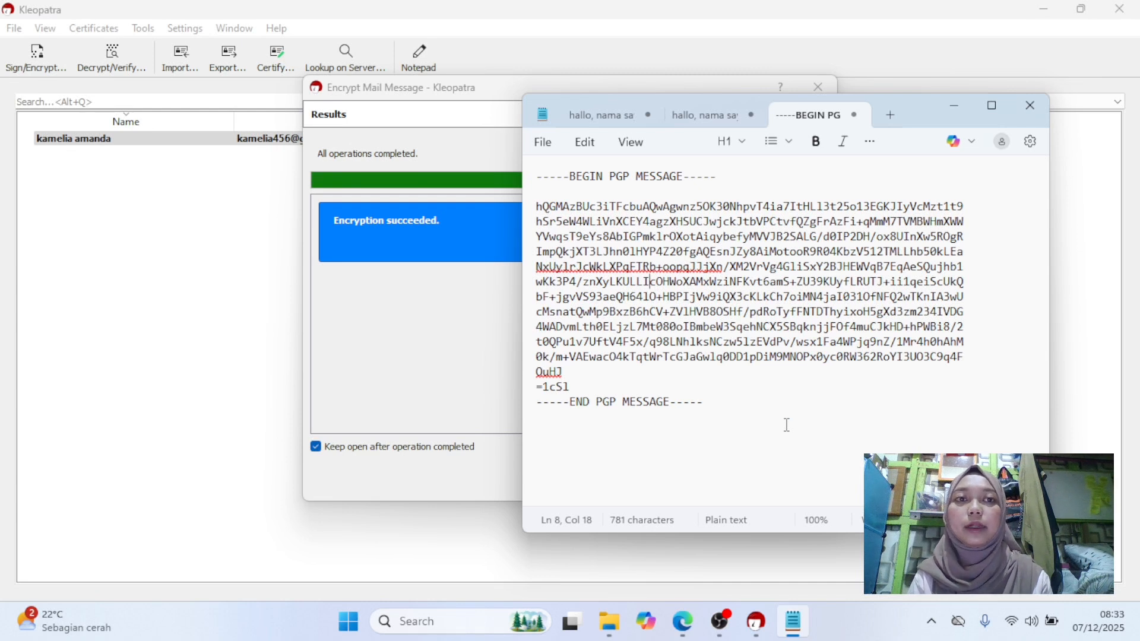
drag(724, 402, 578, 250)
click(578, 249)
click(619, 251)
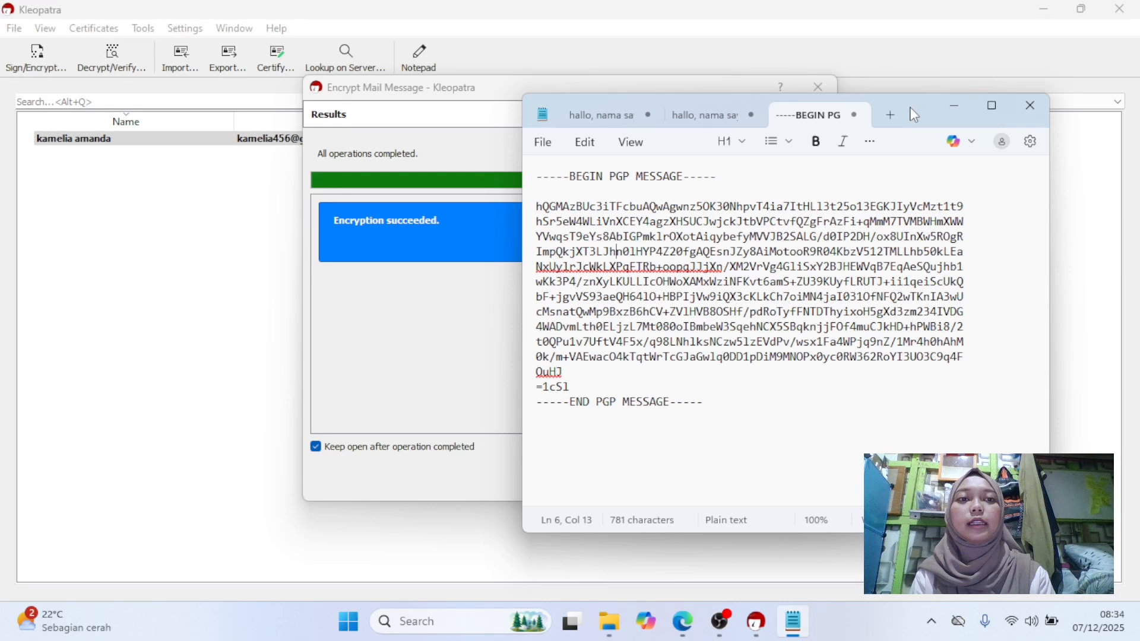
mouse_move(915, 115)
mouse_down()
mouse_move(993, 111)
mouse_move(934, 117)
mouse_up()
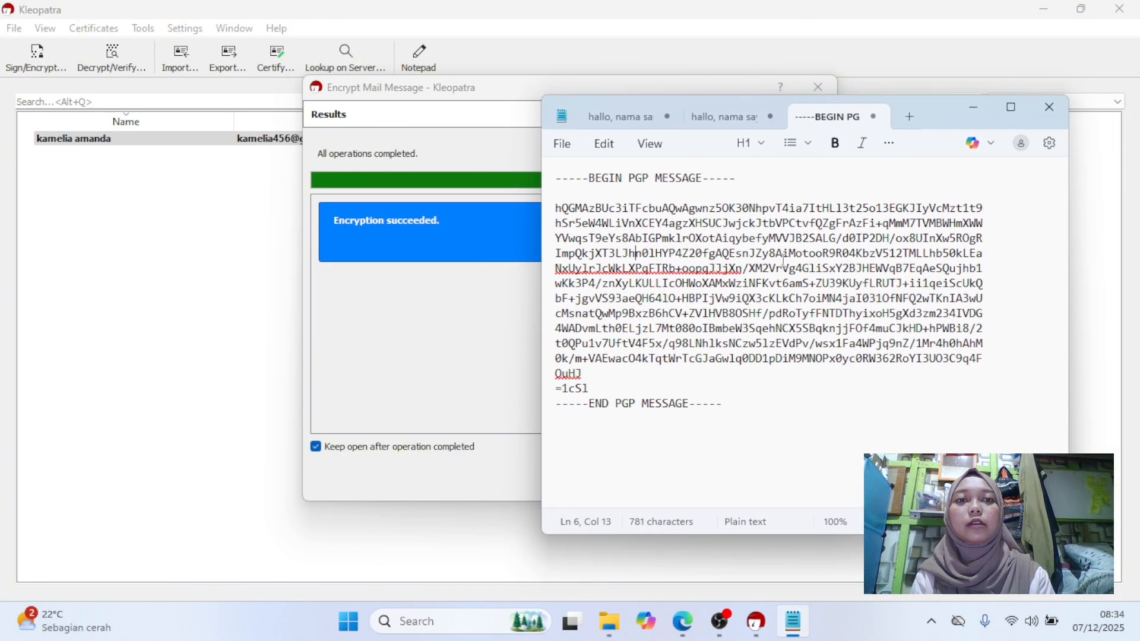
drag(611, 283, 710, 360)
click(732, 412)
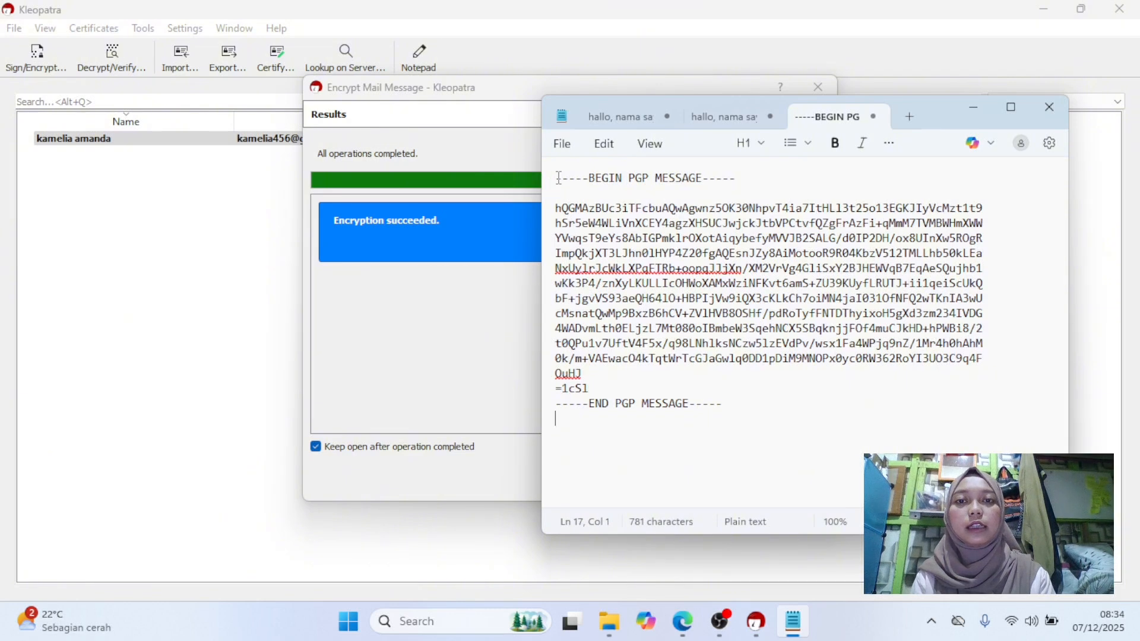
Select the whole PGP message block and minimize Notepad.
drag(558, 178, 760, 423)
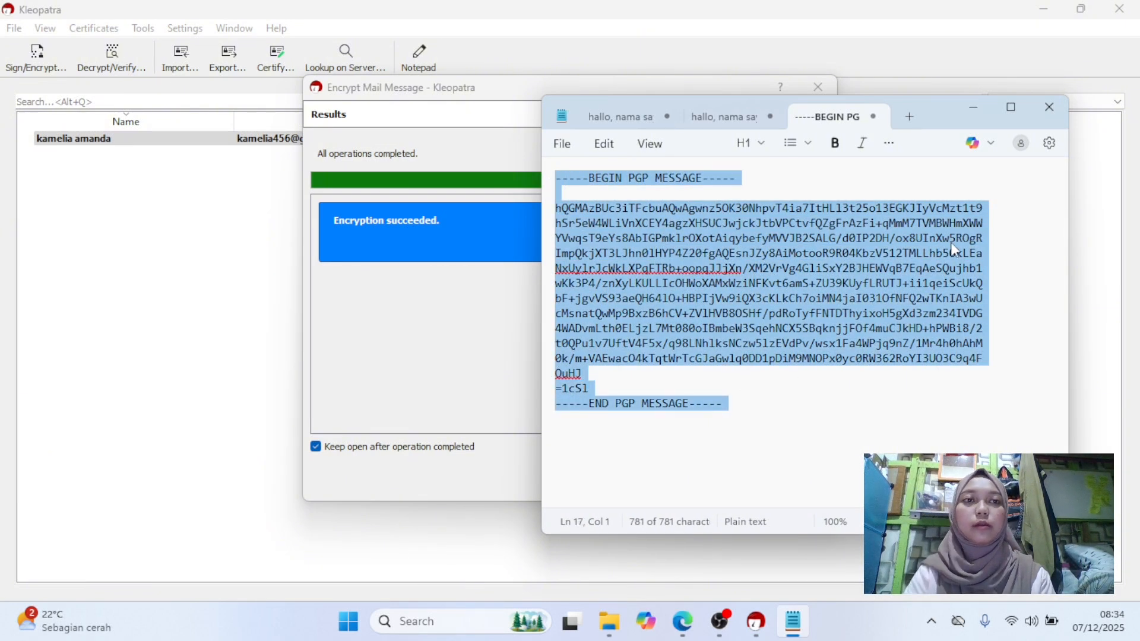
click(971, 112)
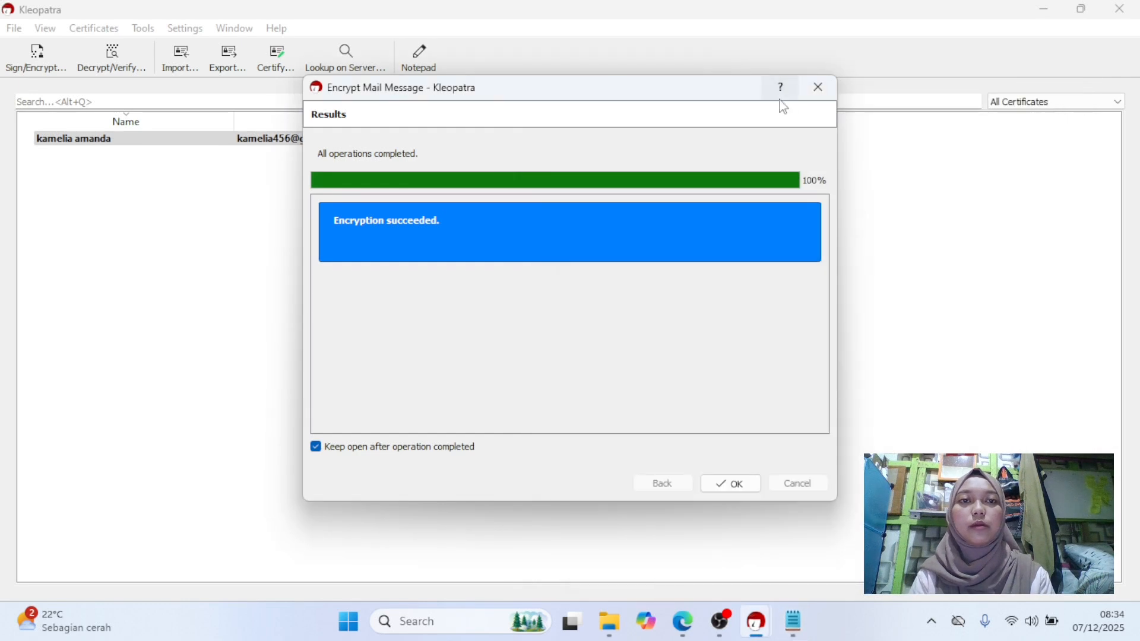
Close the encryption results and decrypt the clipboard contents, entering the secret key's passphrase.
click(817, 86)
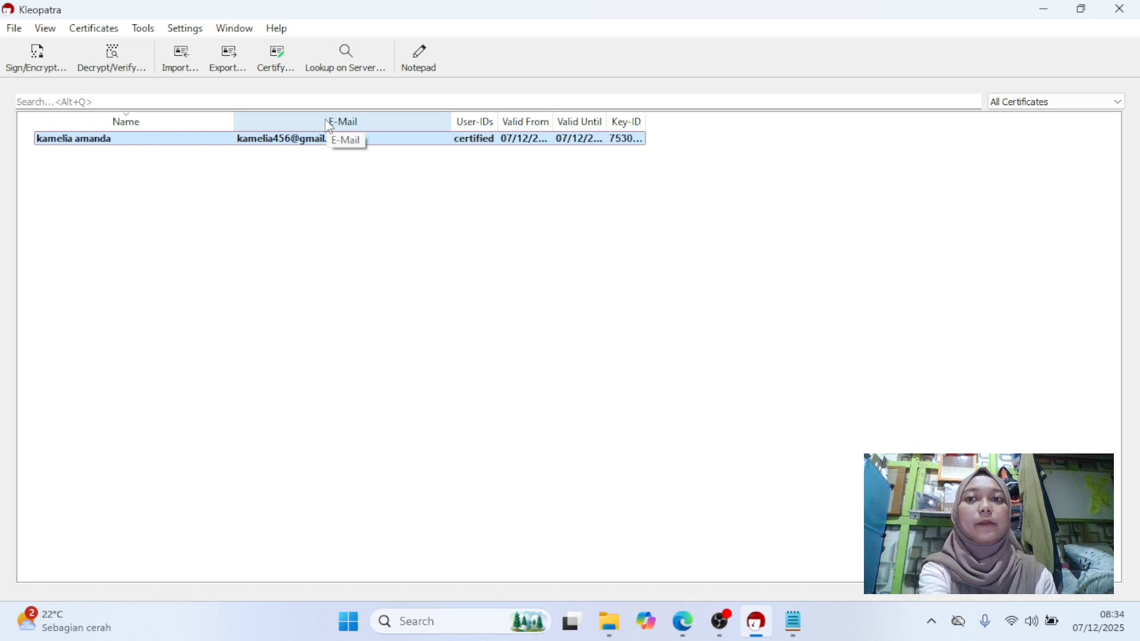
click(117, 196)
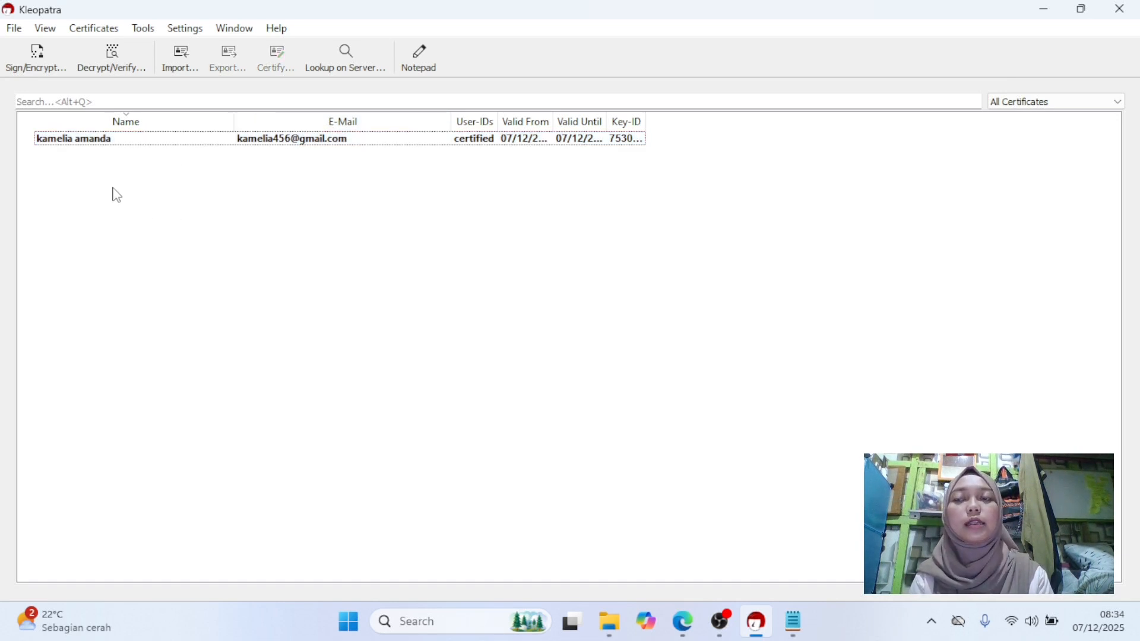
click(144, 30)
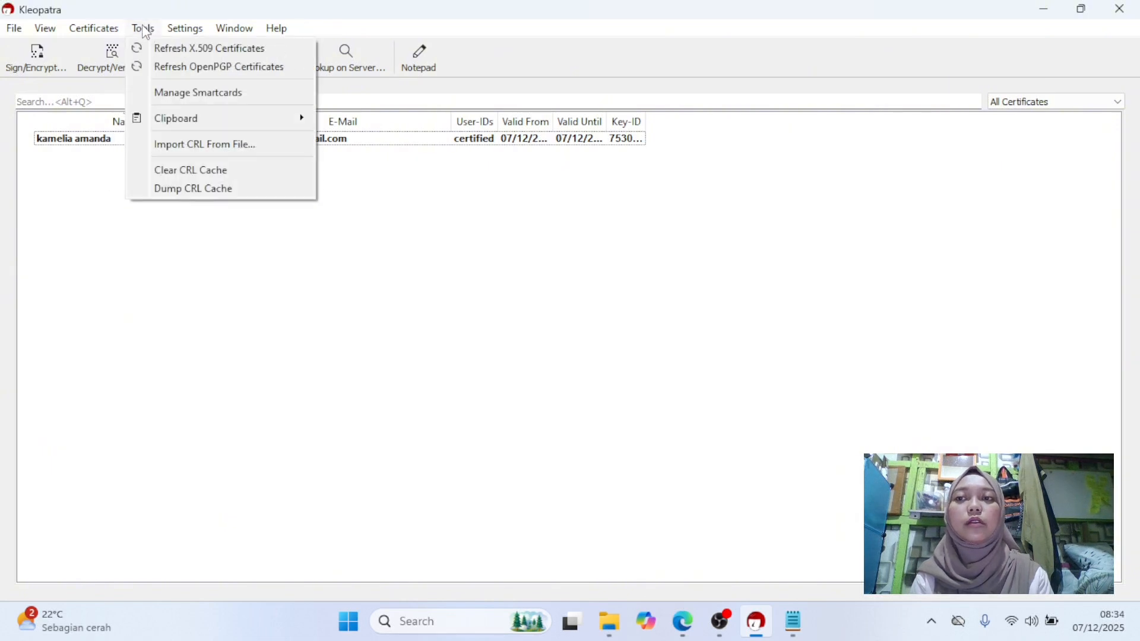
mouse_move(189, 127)
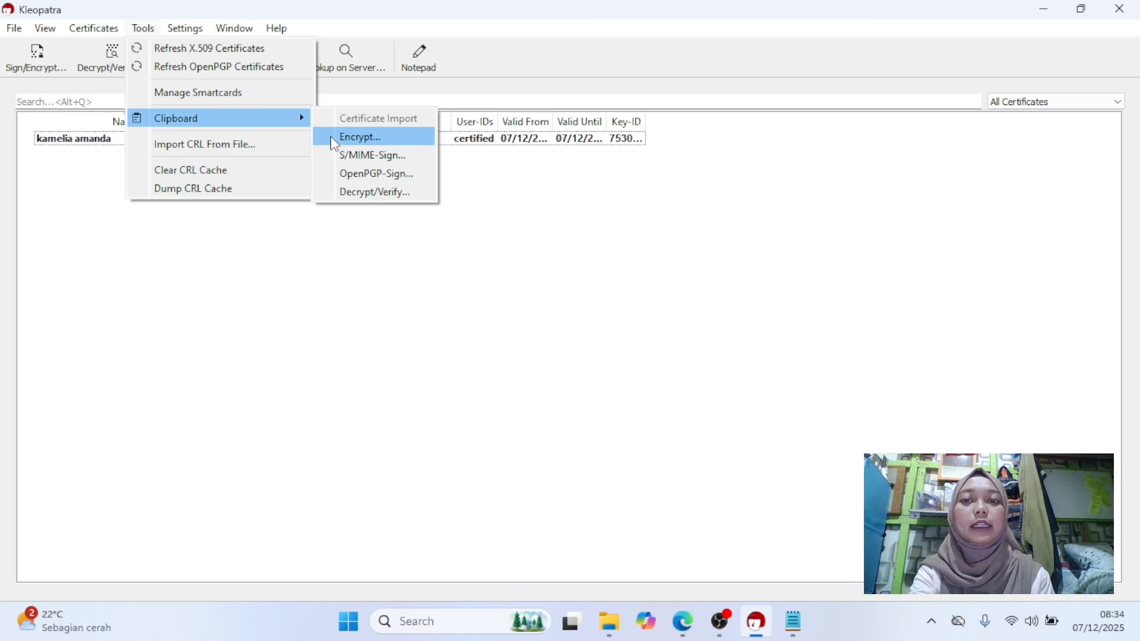
click(353, 193)
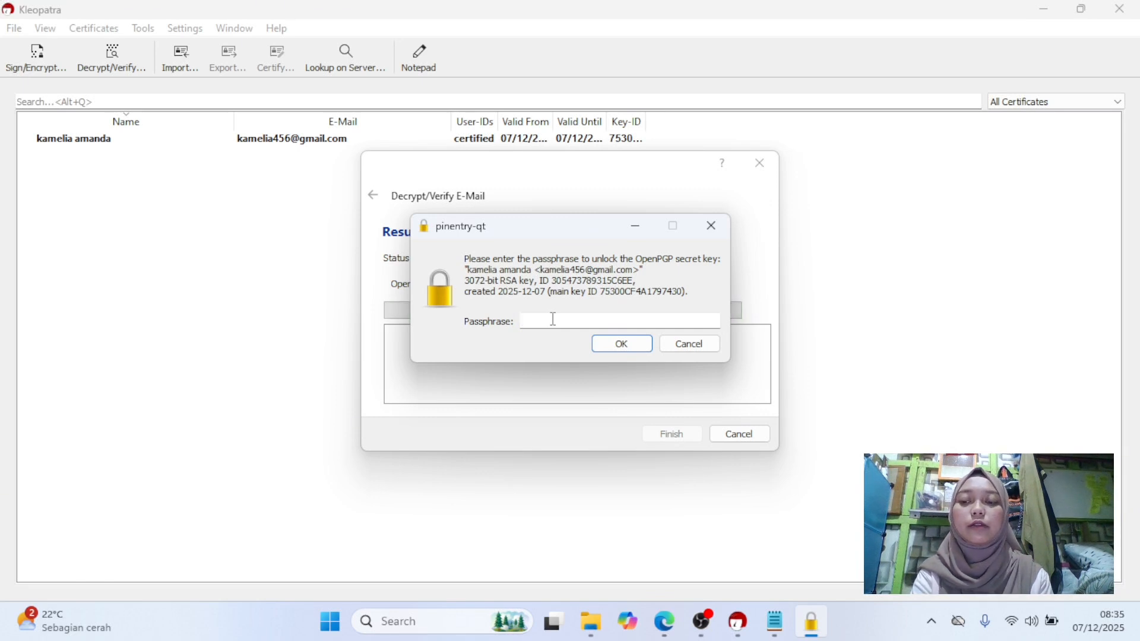
text(123456)
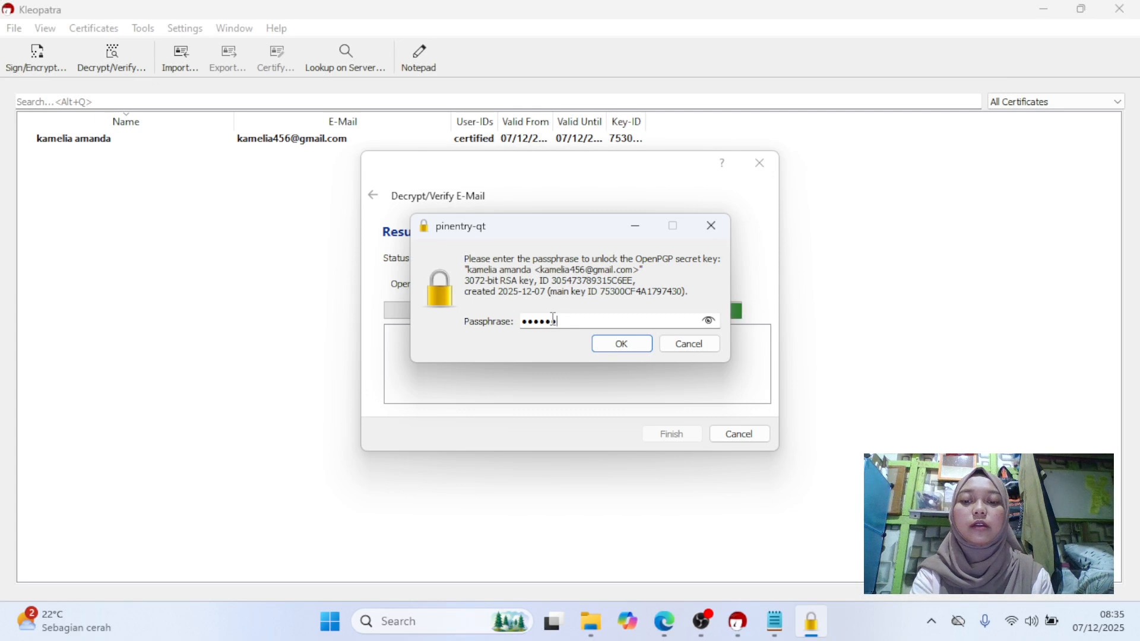
click(607, 345)
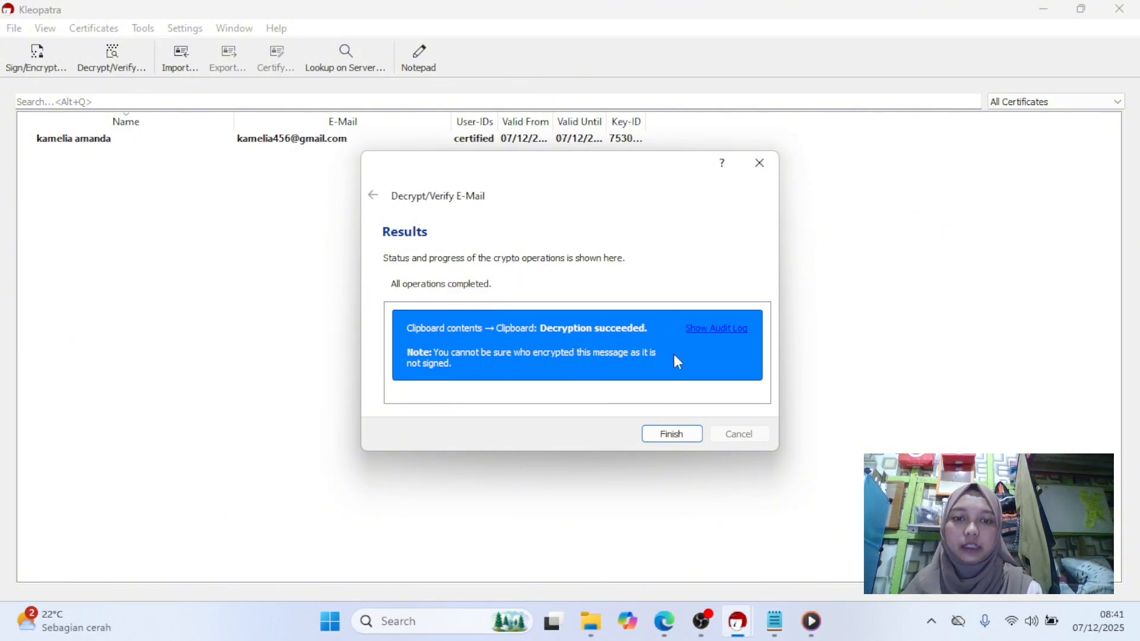
click(675, 438)
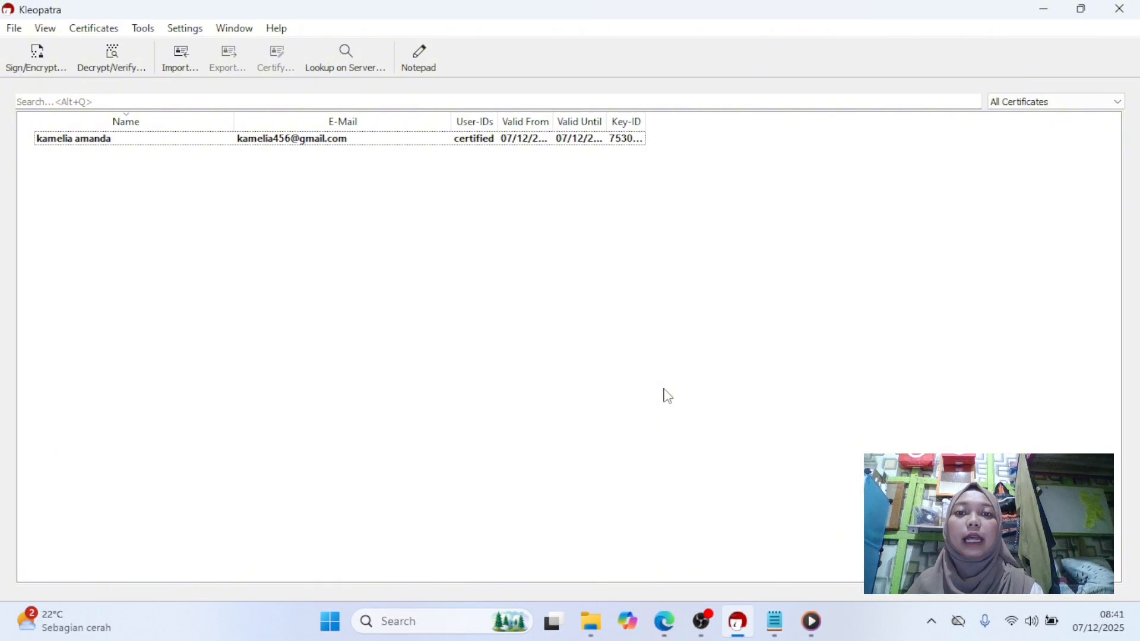
Paste the decrypted message into a new Notepad tab.
click(777, 625)
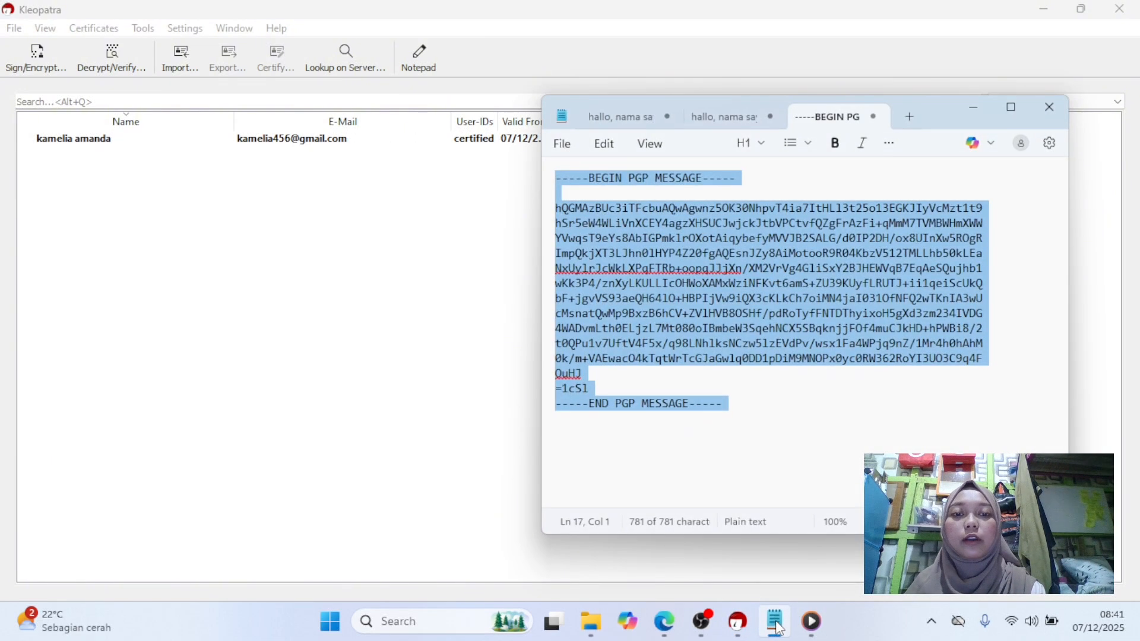
click(912, 117)
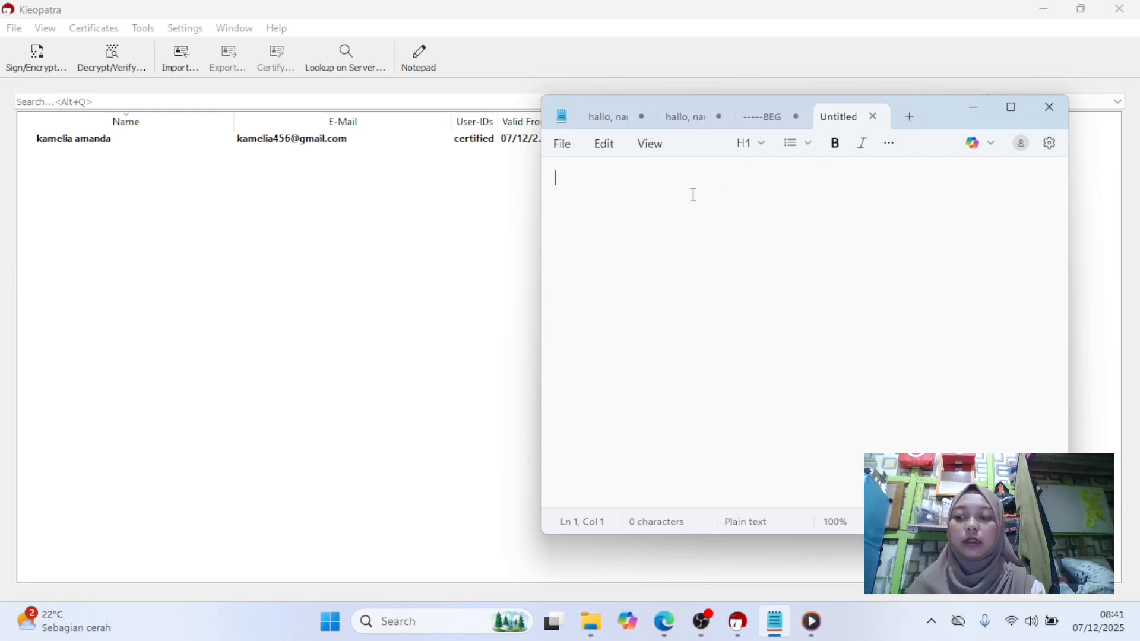
text(hallo, nama saya kamelia amanda. saya adalah seorang kpopers sejak tahun 2018.)
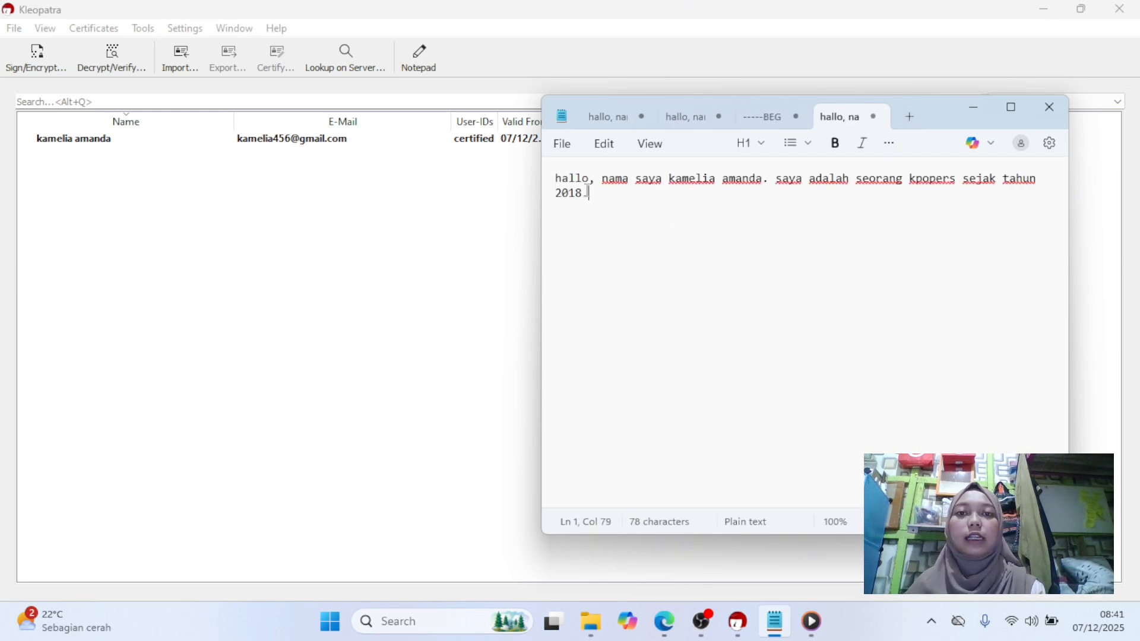
Highlight the decrypted message to review it and close Notepad.
drag(554, 176, 603, 213)
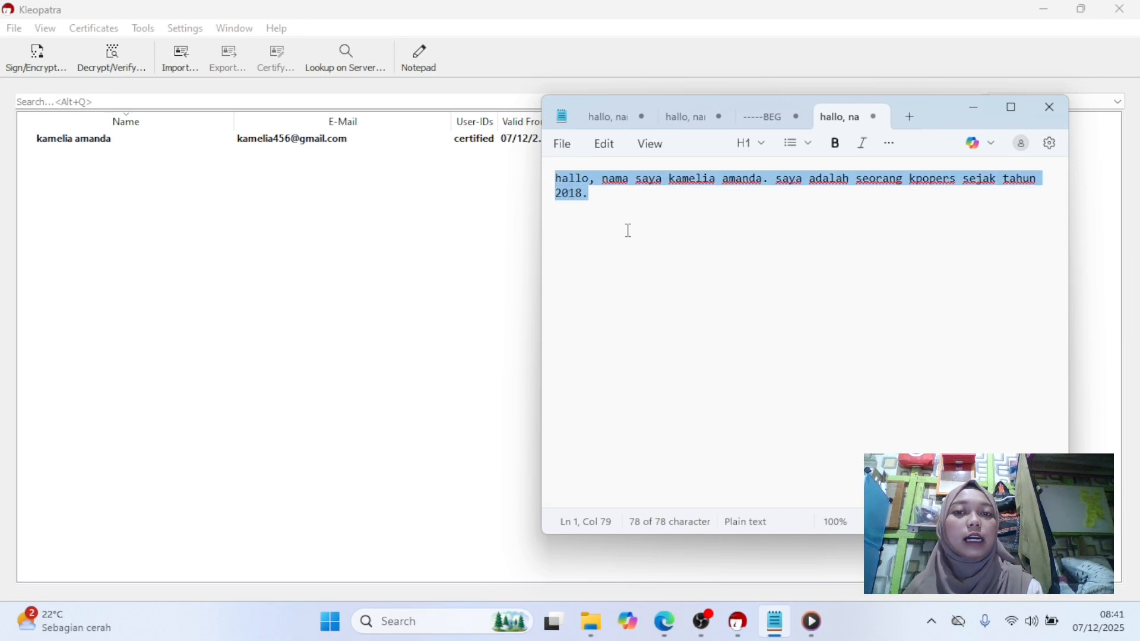
click(602, 220)
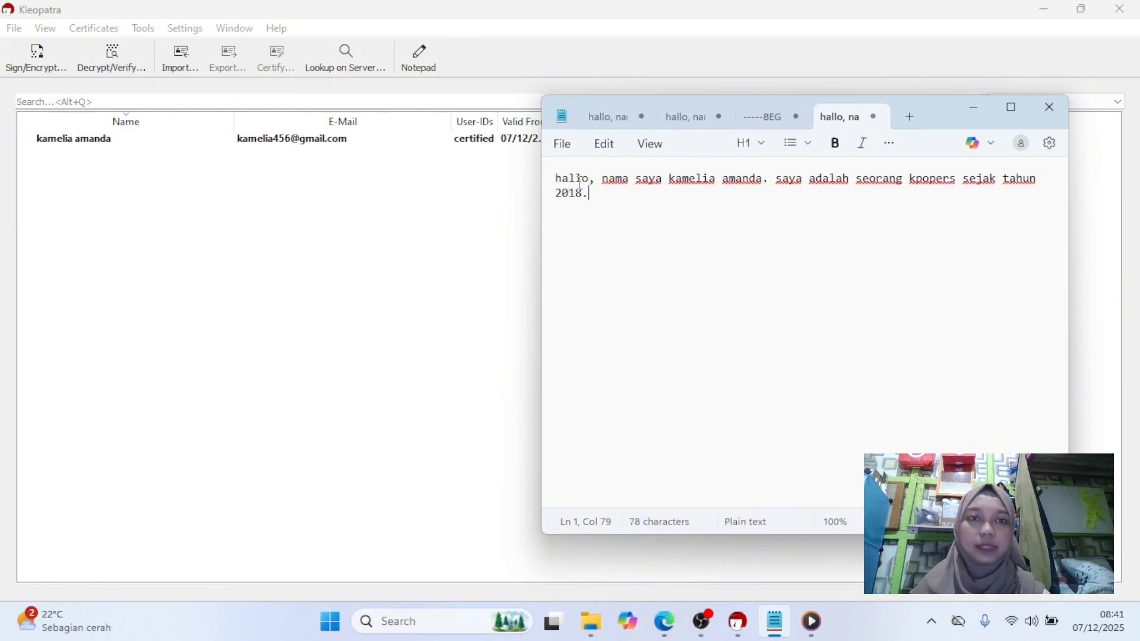
click(1050, 107)
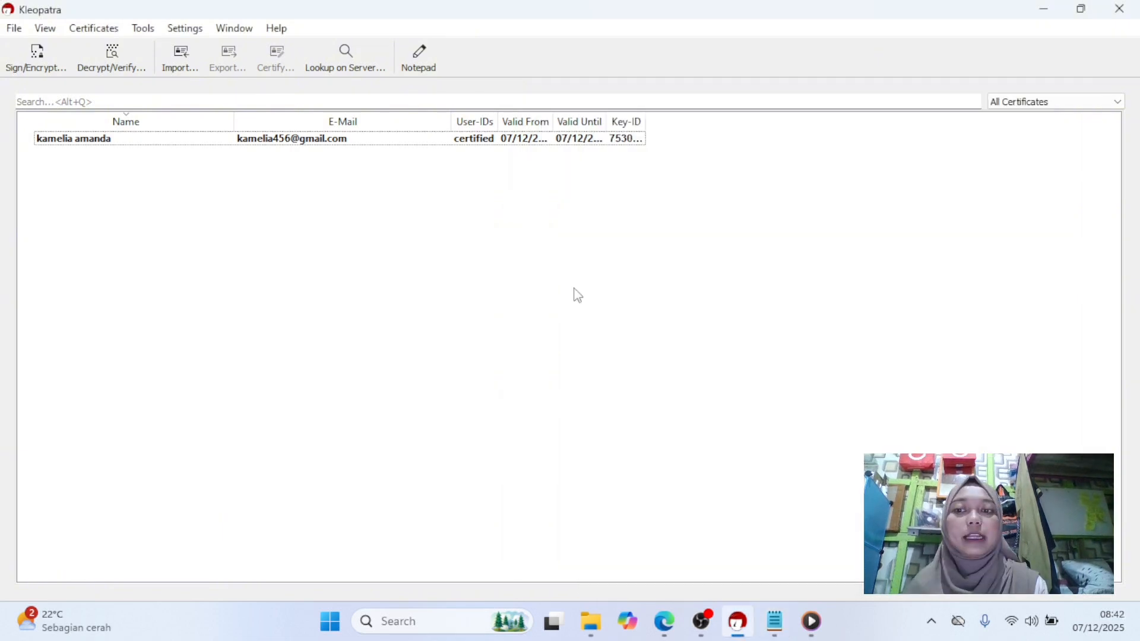